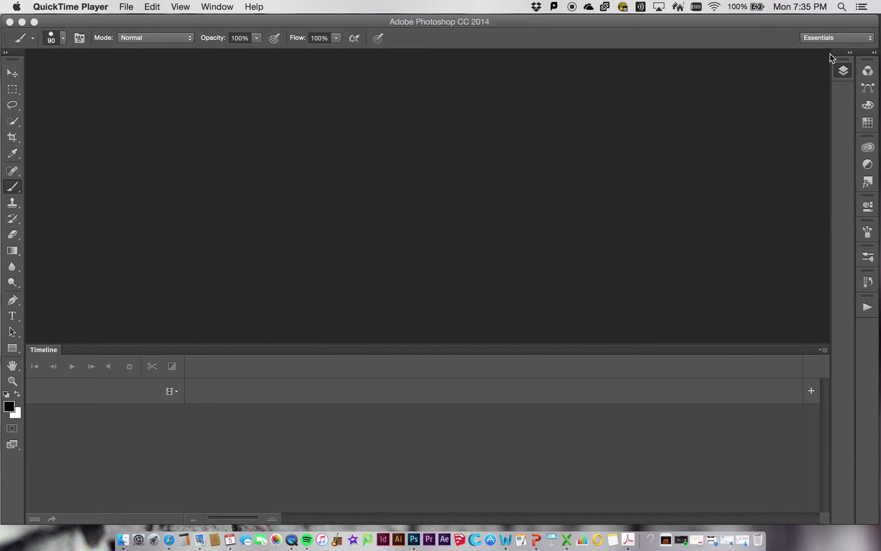
Bring Photoshop to the front and check that the Timeline is enabled
{"action": "mouse_move", "coordinate": [1, 3]}
{"action": "left_click", "coordinate": [261, 404]}
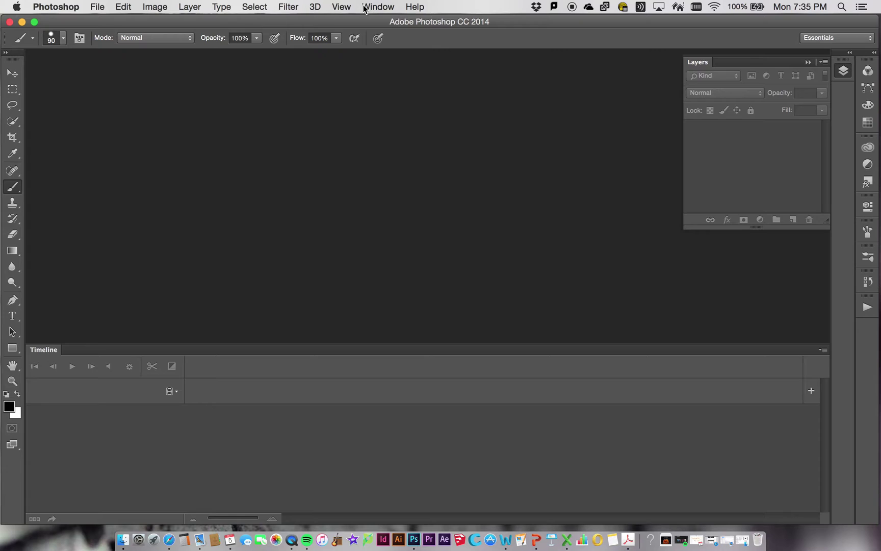
{"action": "left_click", "coordinate": [379, 8]}
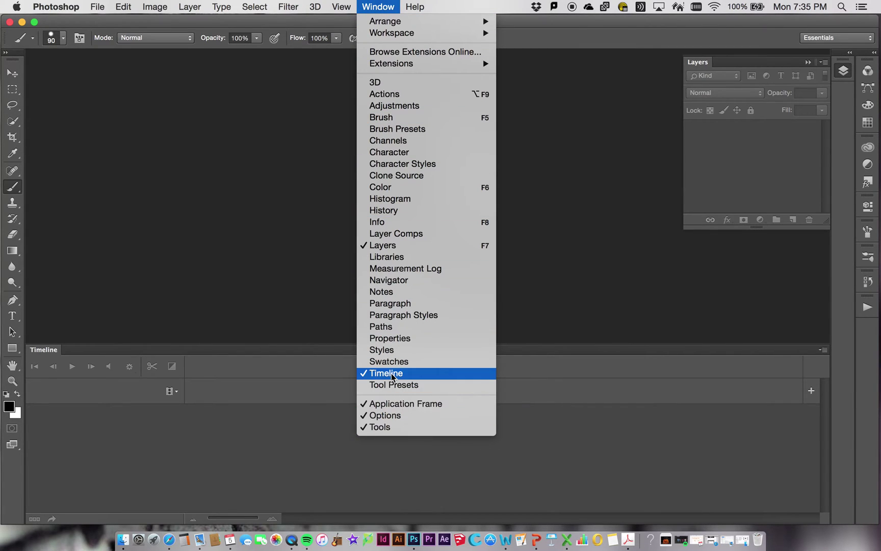
{"action": "left_click", "coordinate": [202, 378]}
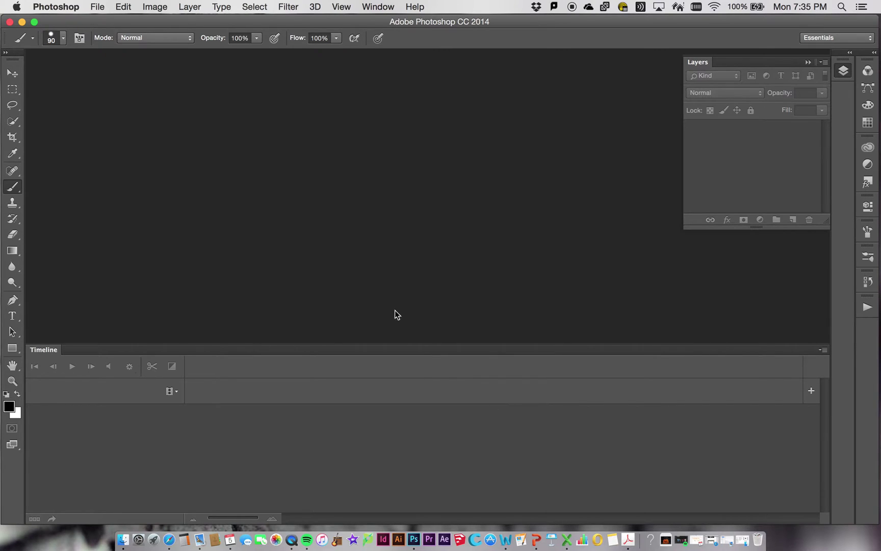
Create a new document from the Film & Video preset at HDV 1080p/29.97, 1440 by 1080 pixels with a white background
{"action": "left_click", "coordinate": [97, 6]}
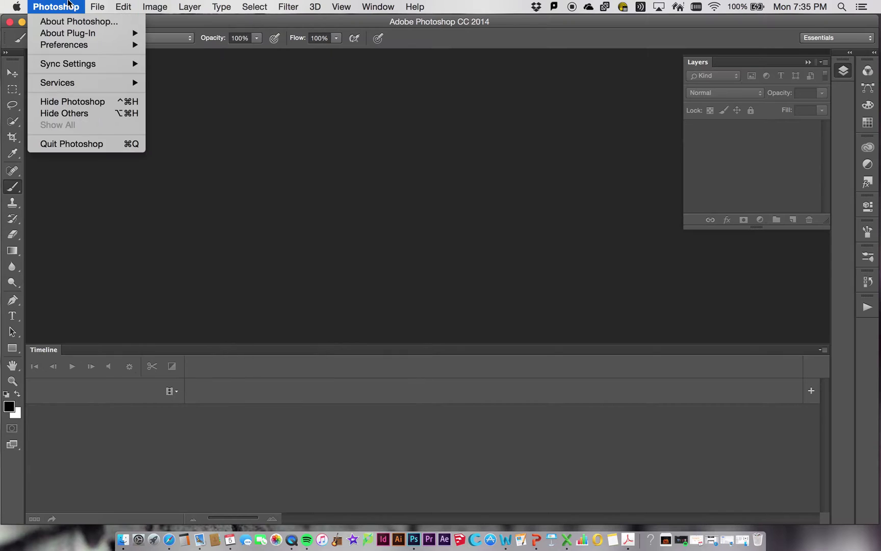
{"action": "left_click", "coordinate": [104, 23]}
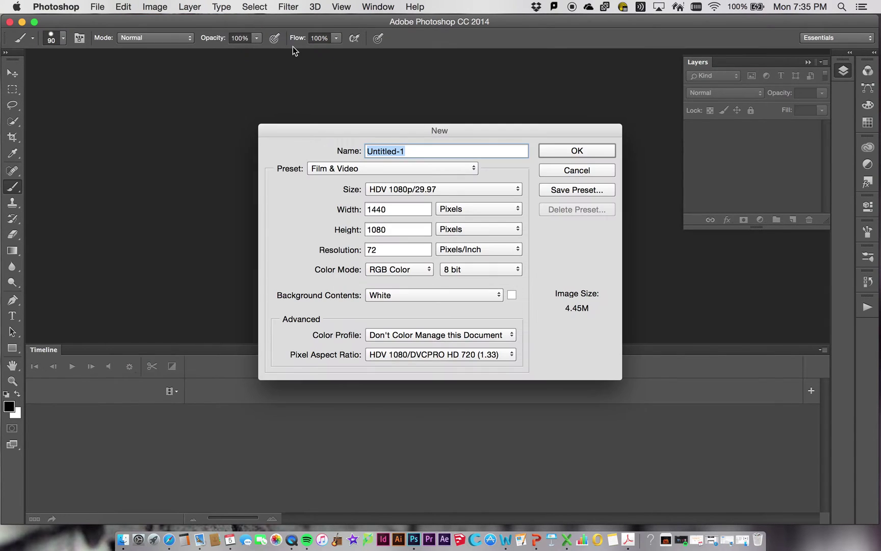
{"action": "left_click", "coordinate": [373, 169]}
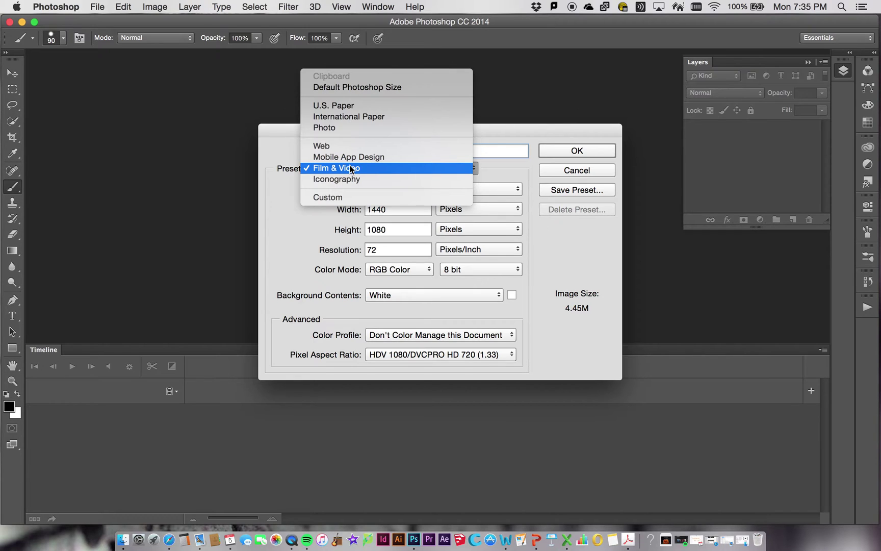
{"action": "left_click", "coordinate": [351, 169]}
{"action": "left_click", "coordinate": [415, 193]}
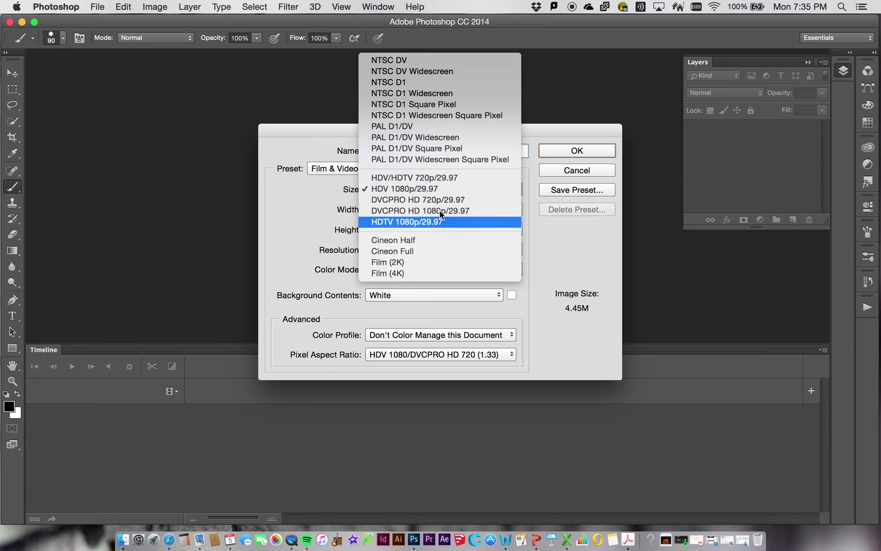
{"action": "left_click", "coordinate": [419, 189]}
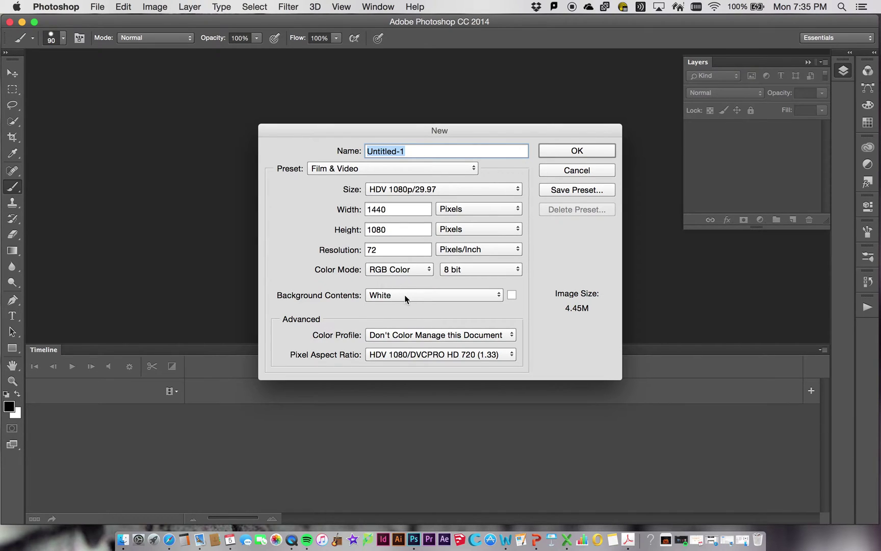
{"action": "left_click", "coordinate": [576, 152]}
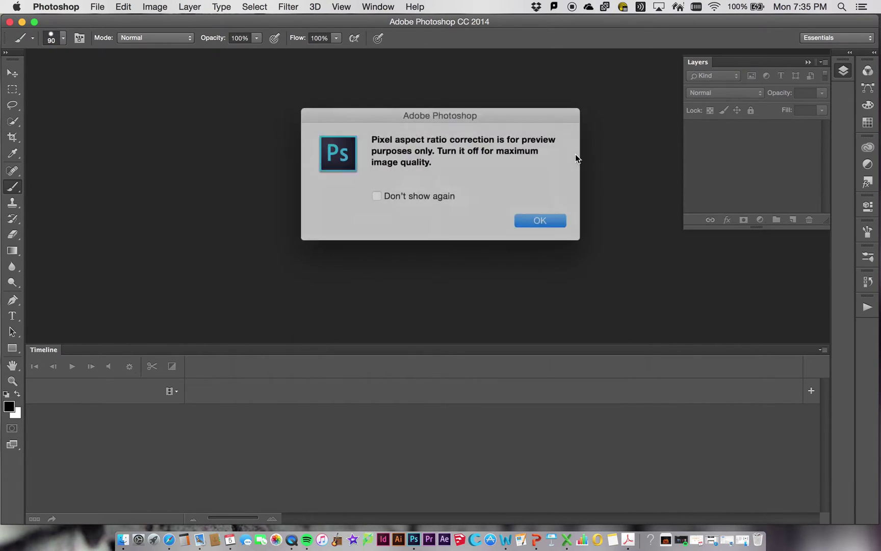
{"action": "left_click", "coordinate": [532, 217]}
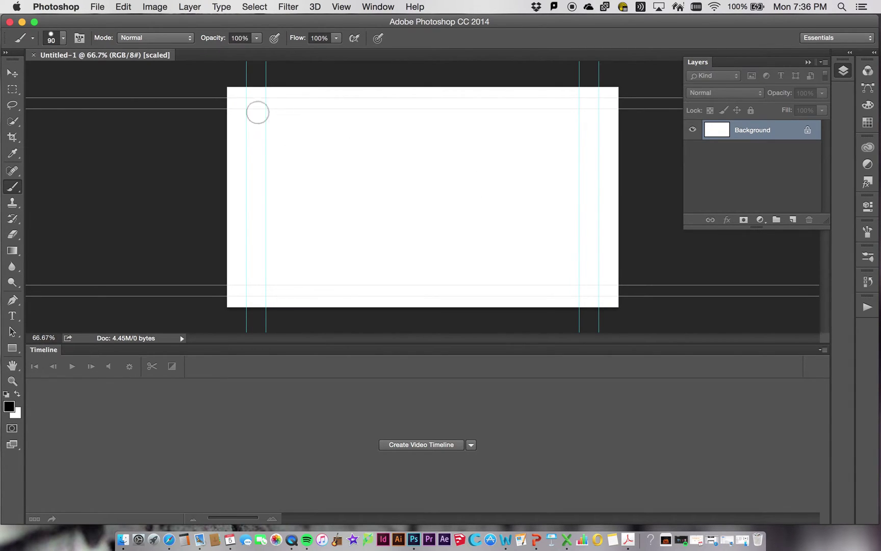
Save the document as amimation.psd in Photoshop format in the Bird Animation folder
{"action": "left_click", "coordinate": [12, 74]}
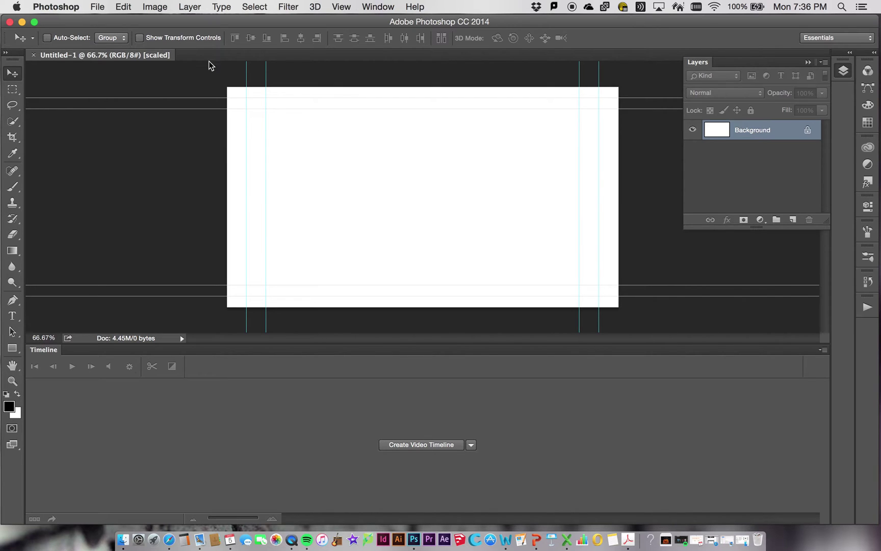
{"action": "left_click", "coordinate": [97, 7]}
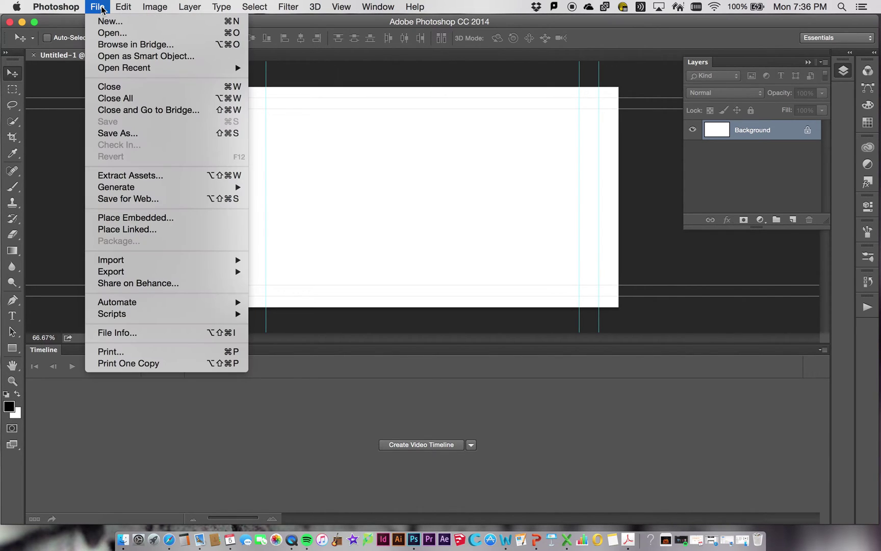
{"action": "left_click", "coordinate": [136, 133]}
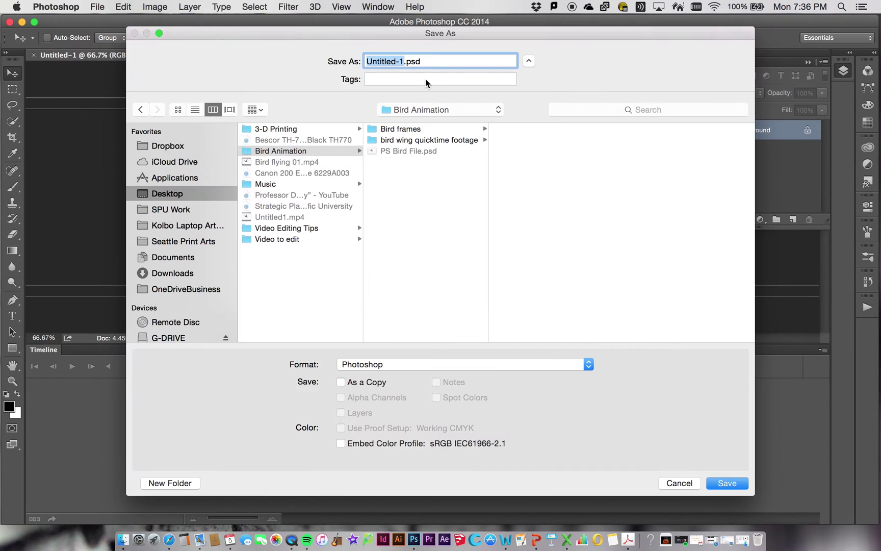
{"action": "type", "text": "amimation"}
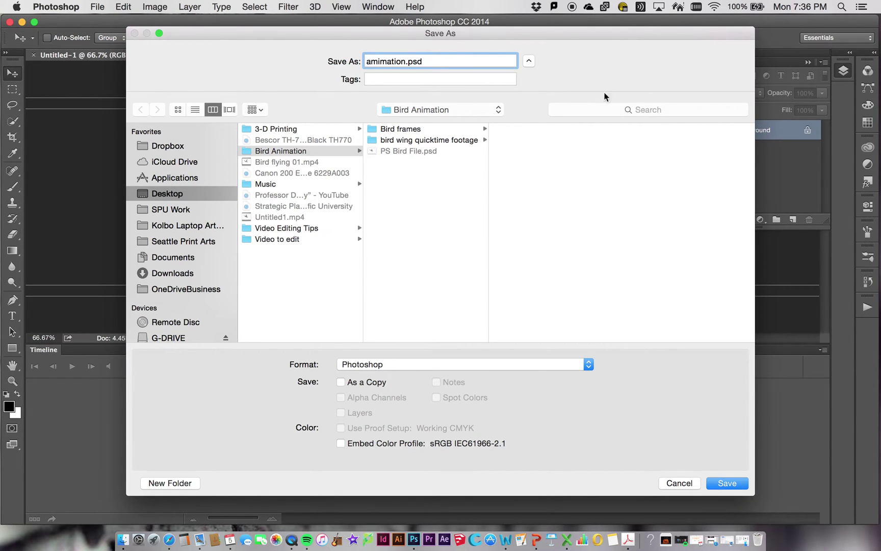
{"action": "left_click", "coordinate": [728, 483]}
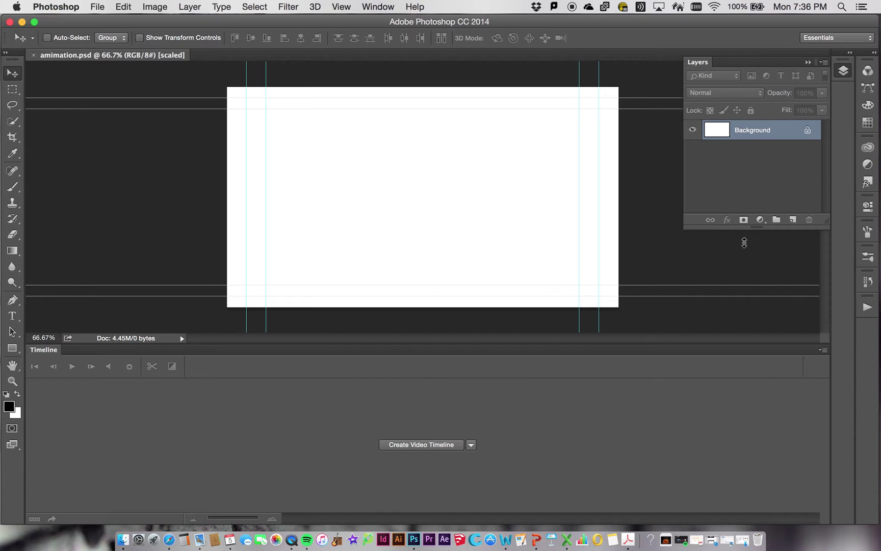
Add a new blank video layer above the background
{"action": "left_click", "coordinate": [189, 7]}
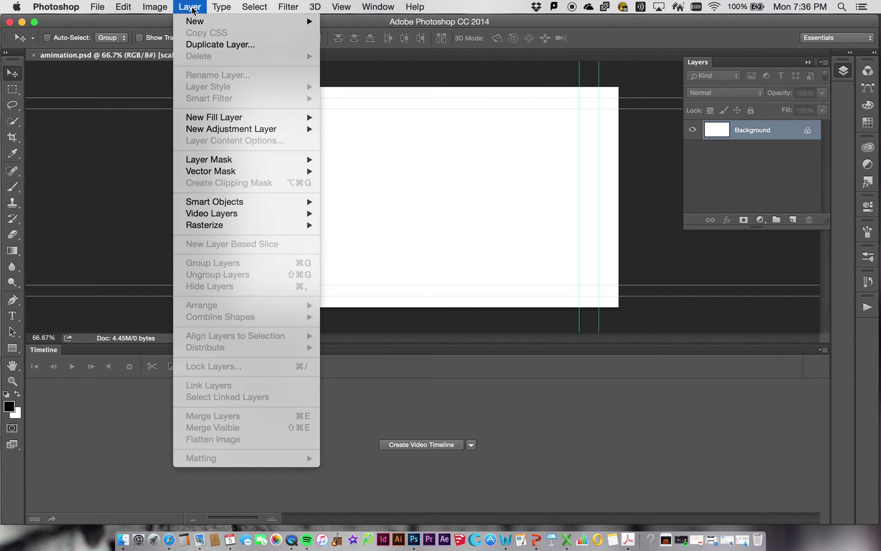
{"action": "mouse_move", "coordinate": [234, 216]}
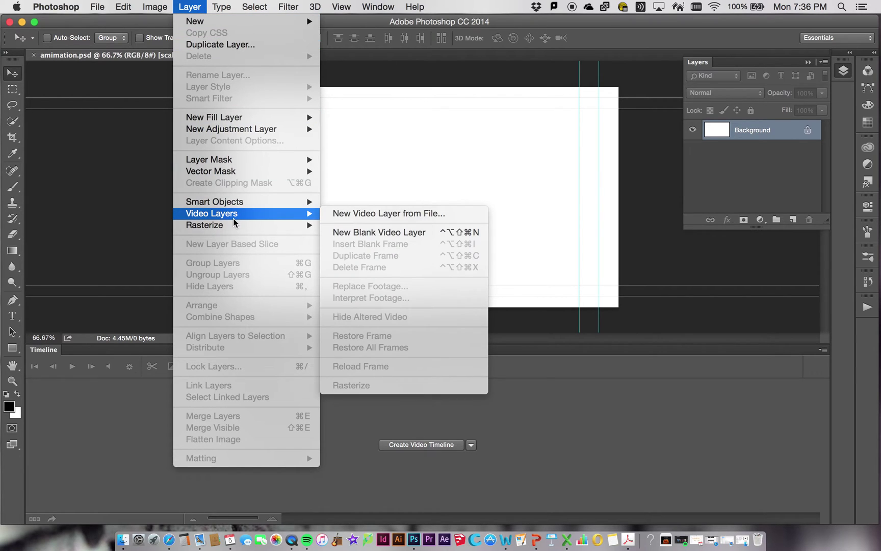
{"action": "left_click", "coordinate": [419, 233]}
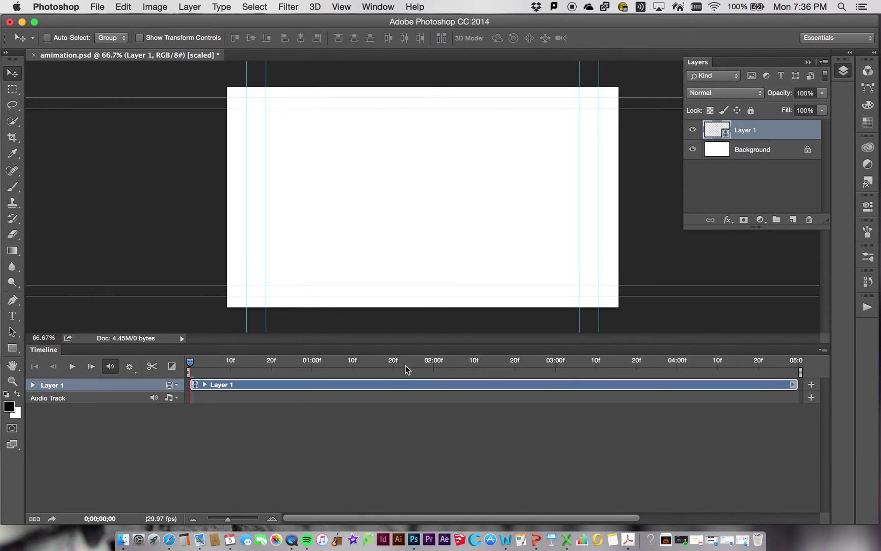
Set the timeline frame rate to 12 fps
{"action": "left_click", "coordinate": [824, 351]}
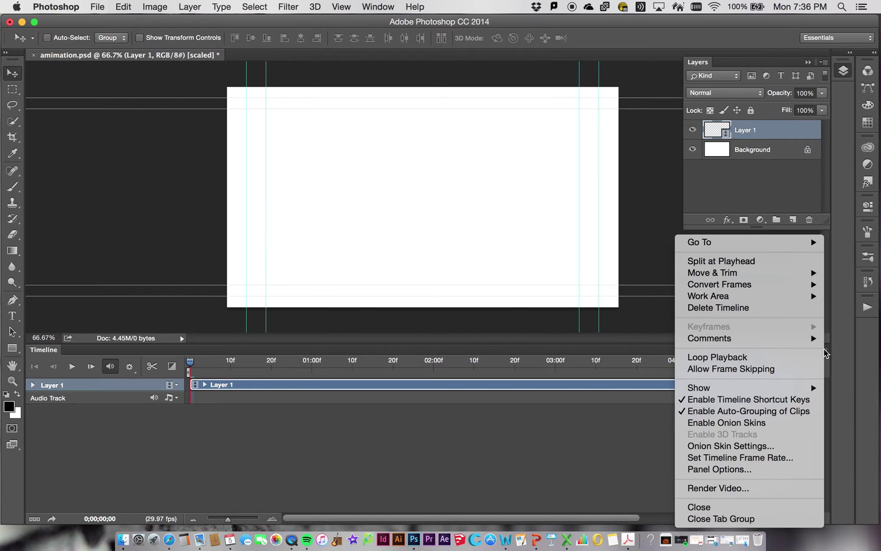
{"action": "left_click", "coordinate": [785, 458]}
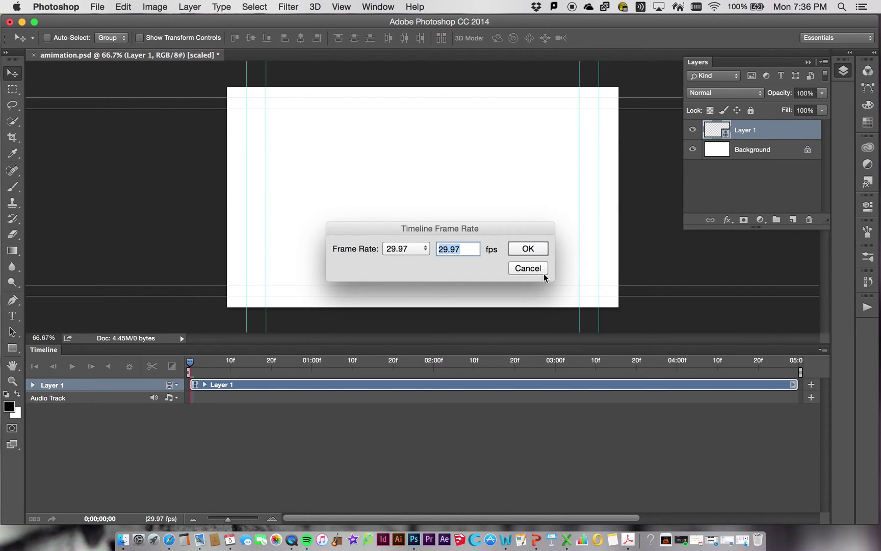
{"action": "type", "text": "12"}
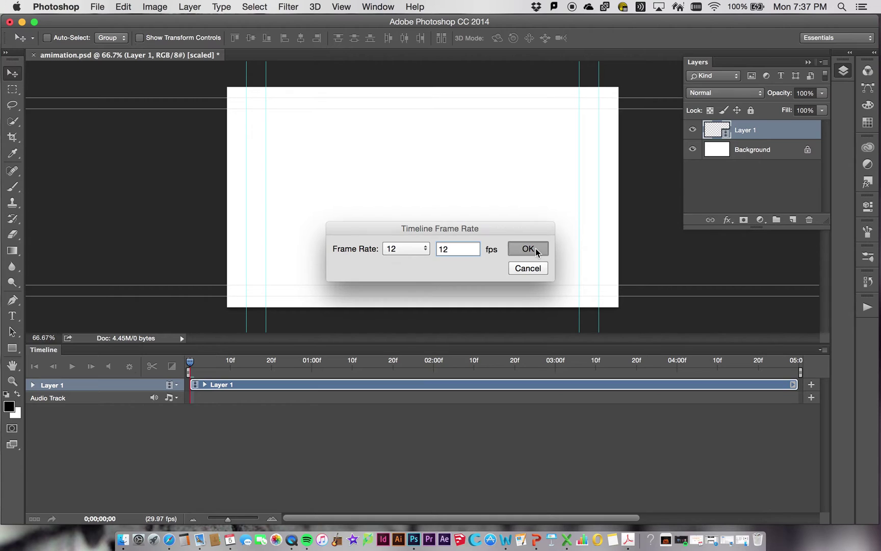
{"action": "left_click", "coordinate": [535, 249]}
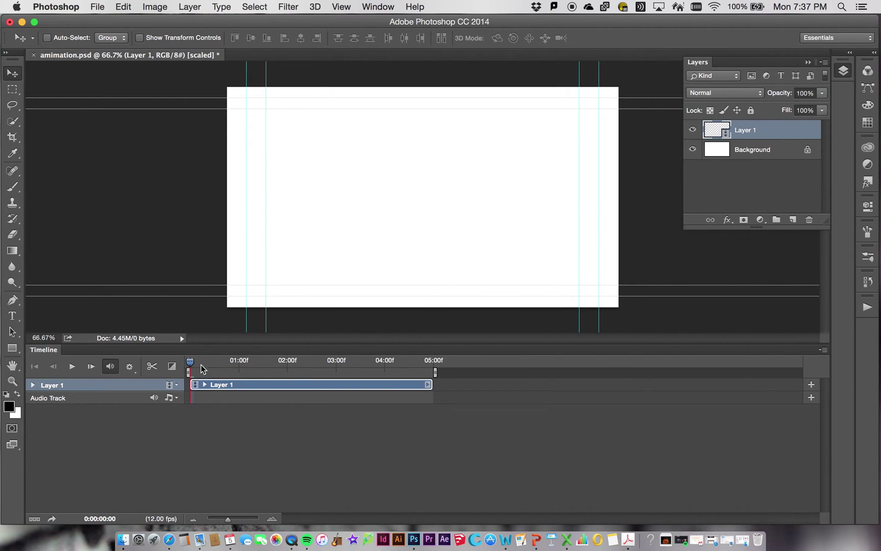
Set up a soft round brush at 33 px with 0% hardness and black as the foreground color
{"action": "left_click_drag", "start_coordinate": [189, 363], "coordinate": [156, 340]}
{"action": "left_click", "coordinate": [12, 186]}
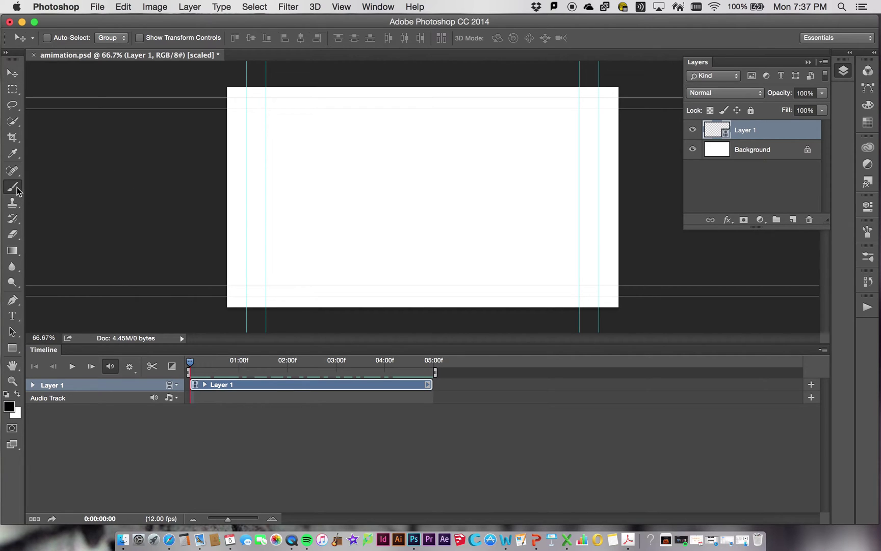
{"action": "left_click", "coordinate": [64, 38]}
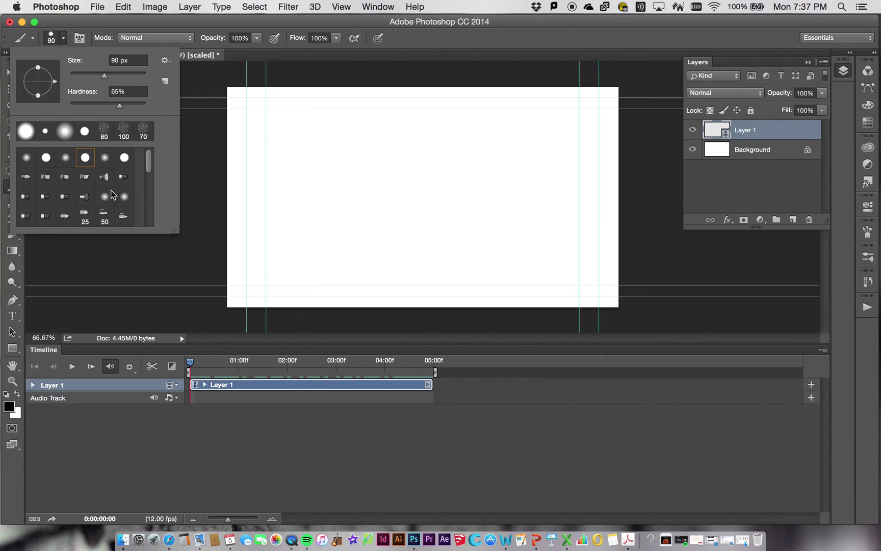
{"action": "left_click", "coordinate": [123, 177]}
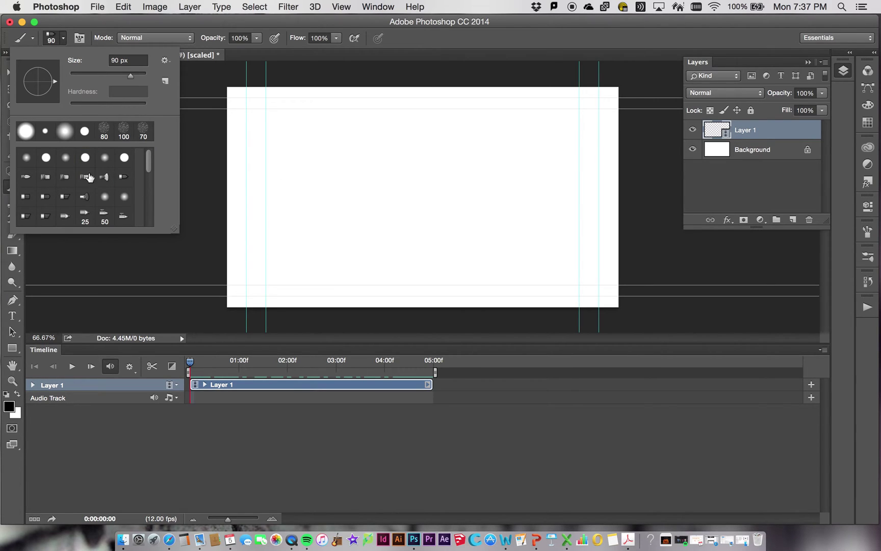
{"action": "left_click", "coordinate": [26, 158]}
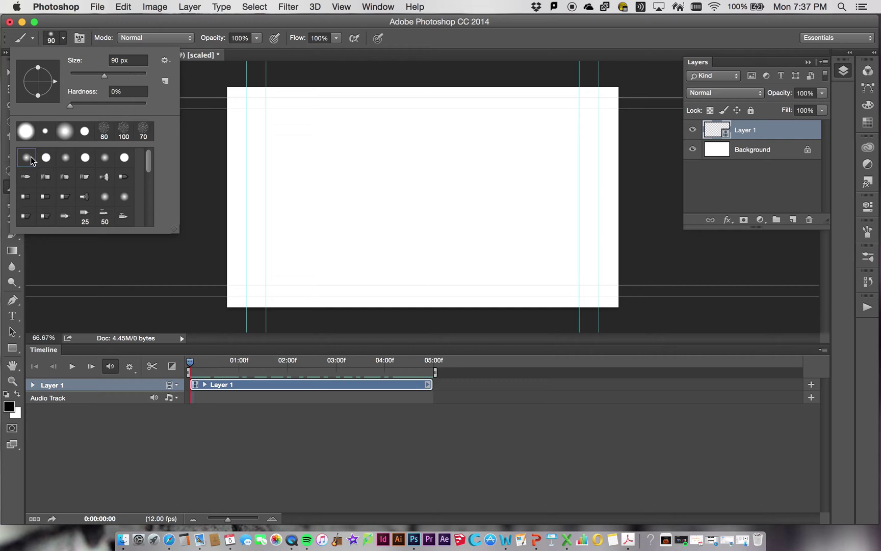
{"action": "left_click_drag", "start_coordinate": [104, 76], "coordinate": [83, 80]}
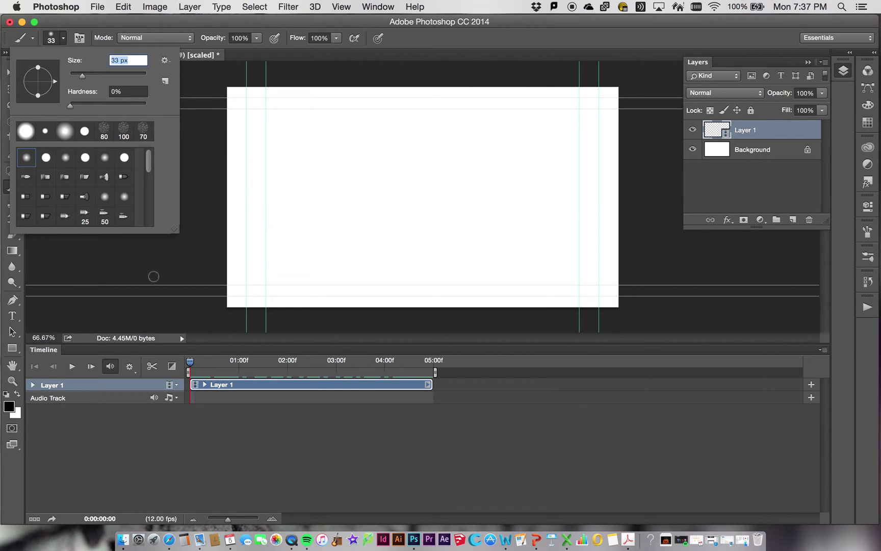
{"action": "left_click", "coordinate": [9, 407]}
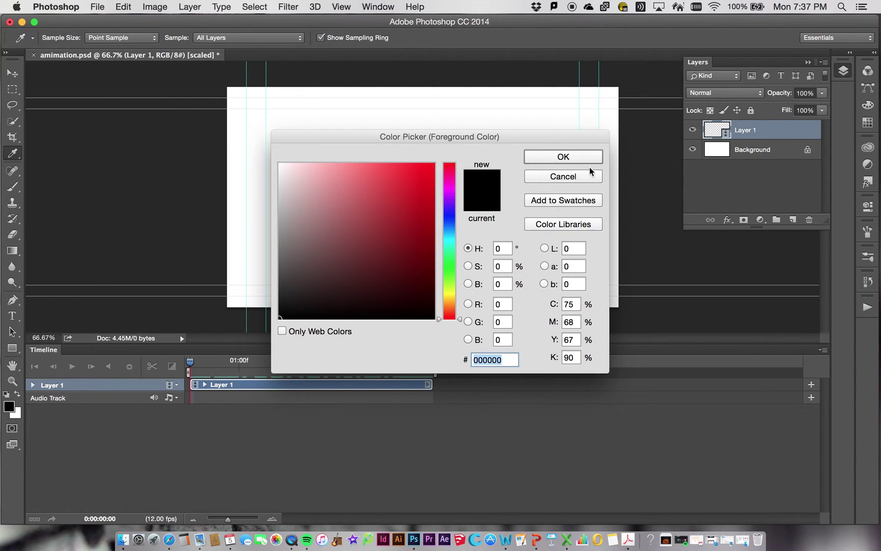
{"action": "left_click", "coordinate": [566, 157]}
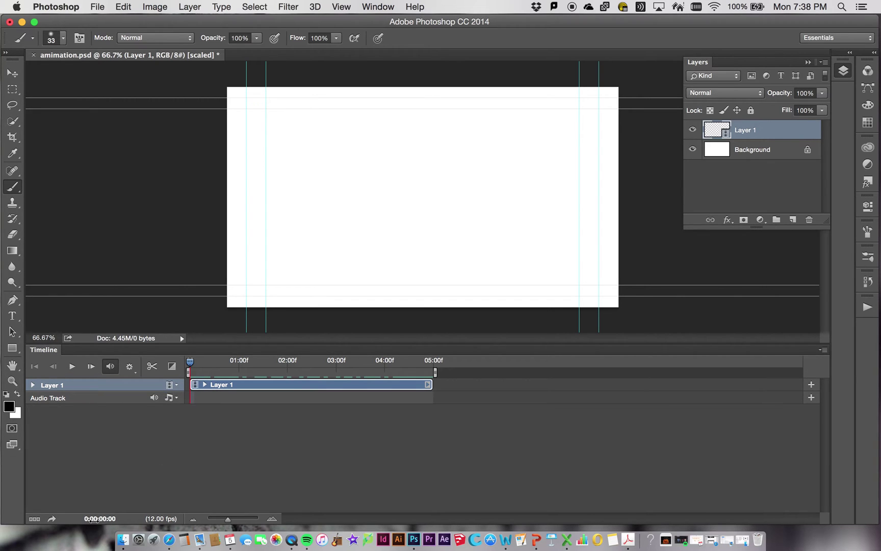
Paint a black arch-shaped line with short flat feet on the left part of the canvas in the first frame
{"action": "left_click", "coordinate": [272, 519]}
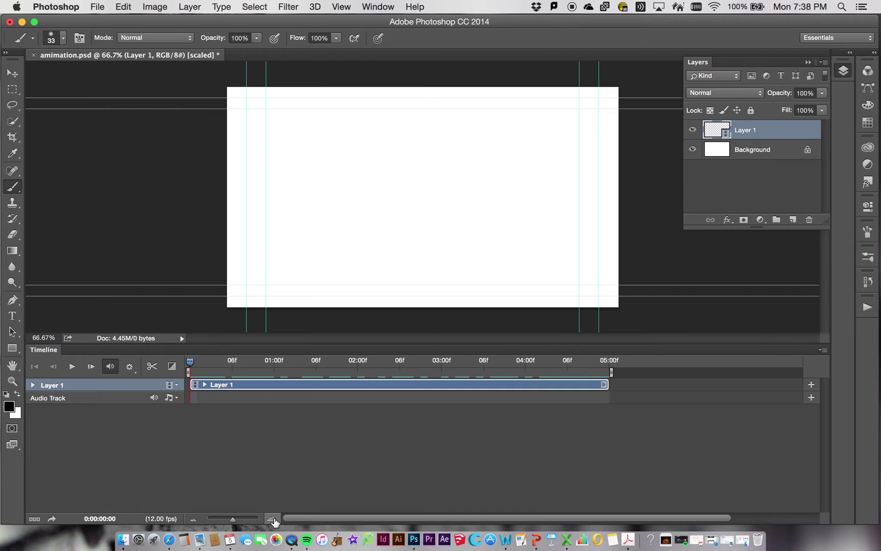
{"action": "left_click_drag", "start_coordinate": [227, 521], "coordinate": [238, 521]}
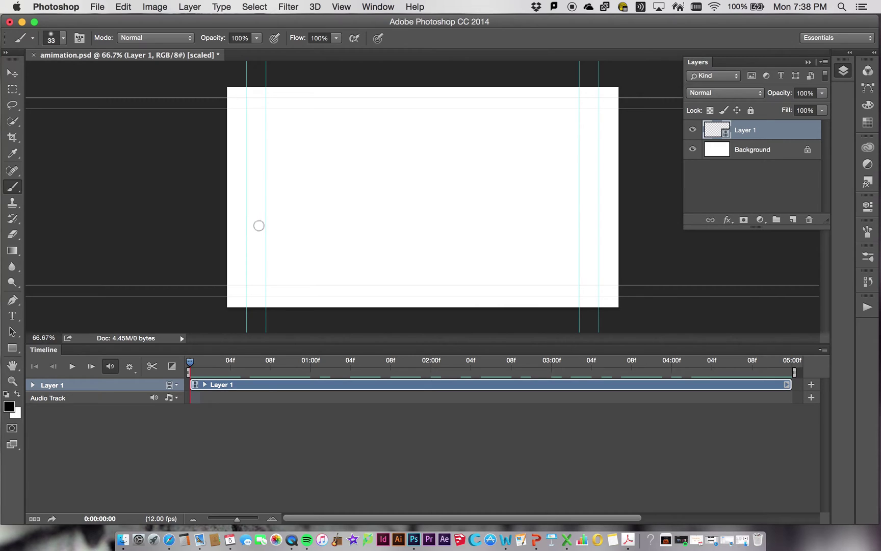
{"action": "mouse_move", "coordinate": [239, 242]}
{"action": "left_mouse_down"}
{"action": "mouse_move", "coordinate": [265, 235]}
{"action": "mouse_move", "coordinate": [282, 181]}
{"action": "mouse_move", "coordinate": [307, 180]}
{"action": "mouse_move", "coordinate": [331, 238]}
{"action": "left_mouse_up"}
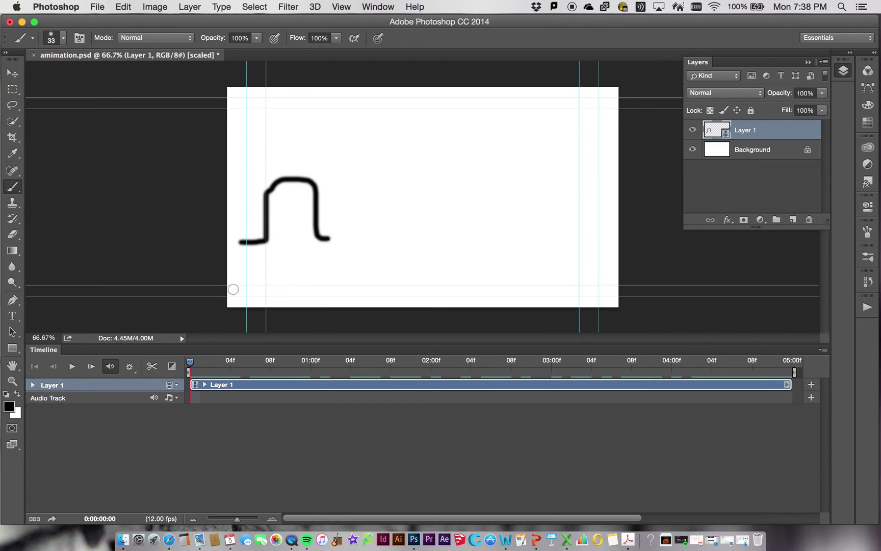
Advance one frame, paint a similar arch-shaped line slightly further right, and scrub between the two frames to compare them
{"action": "left_click", "coordinate": [90, 367]}
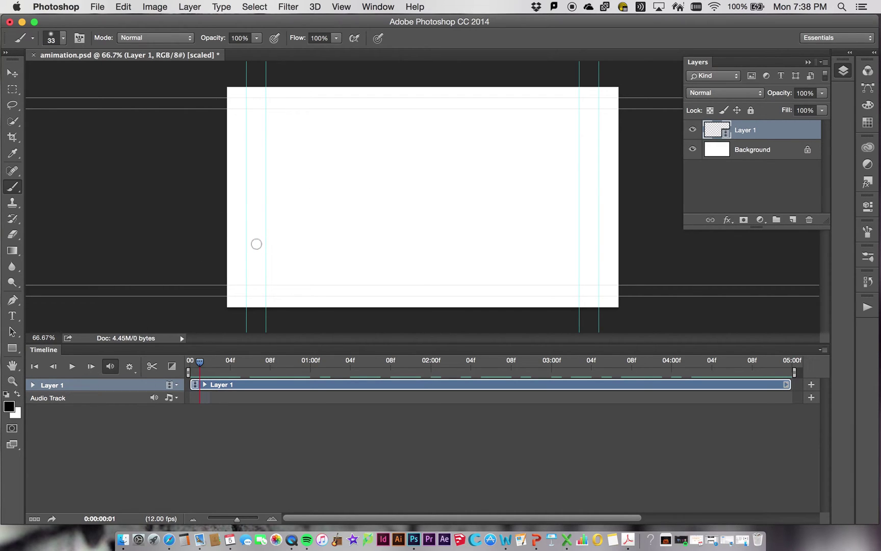
{"action": "mouse_move", "coordinate": [254, 246]}
{"action": "left_mouse_down"}
{"action": "mouse_move", "coordinate": [279, 239]}
{"action": "mouse_move", "coordinate": [291, 192]}
{"action": "mouse_move", "coordinate": [320, 185]}
{"action": "left_mouse_up"}
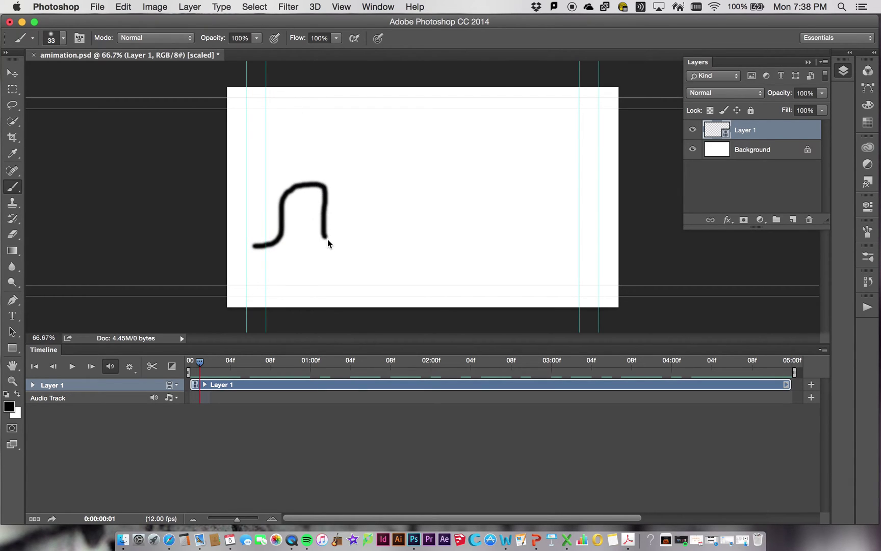
{"action": "left_click_drag", "start_coordinate": [199, 363], "coordinate": [202, 366]}
{"action": "left_click_drag", "start_coordinate": [195, 366], "coordinate": [199, 363]}
Enable onion skins showing one frame before and one after, with 50% maximum and 25% minimum opacity in Multiply mode
{"action": "left_click", "coordinate": [822, 351]}
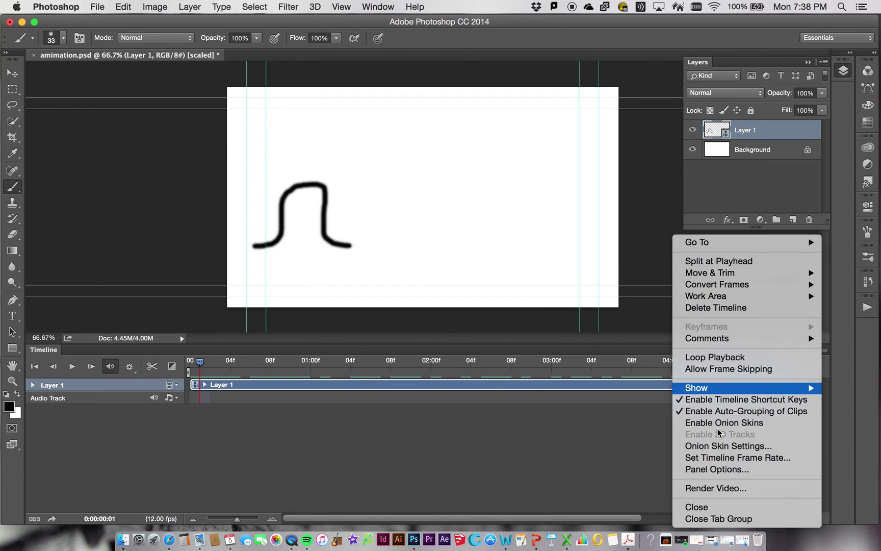
{"action": "left_click", "coordinate": [742, 447]}
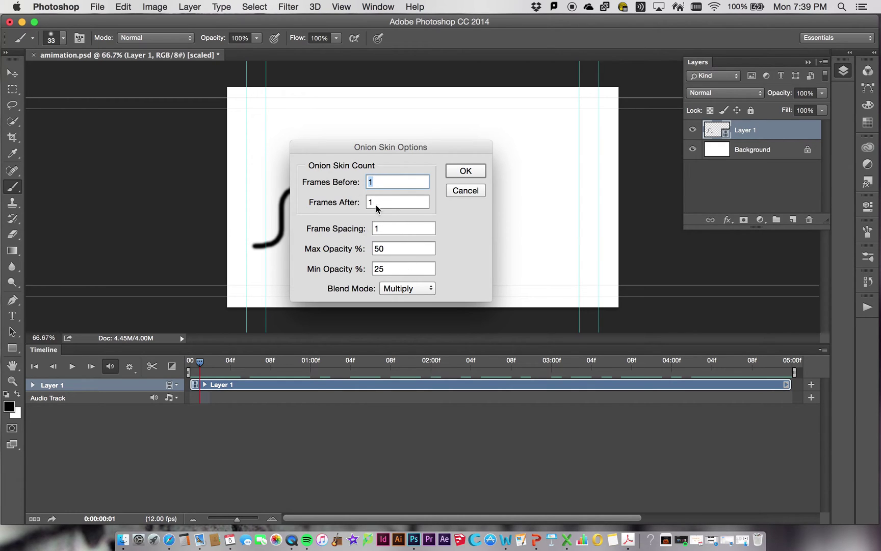
{"action": "left_click", "coordinate": [475, 173]}
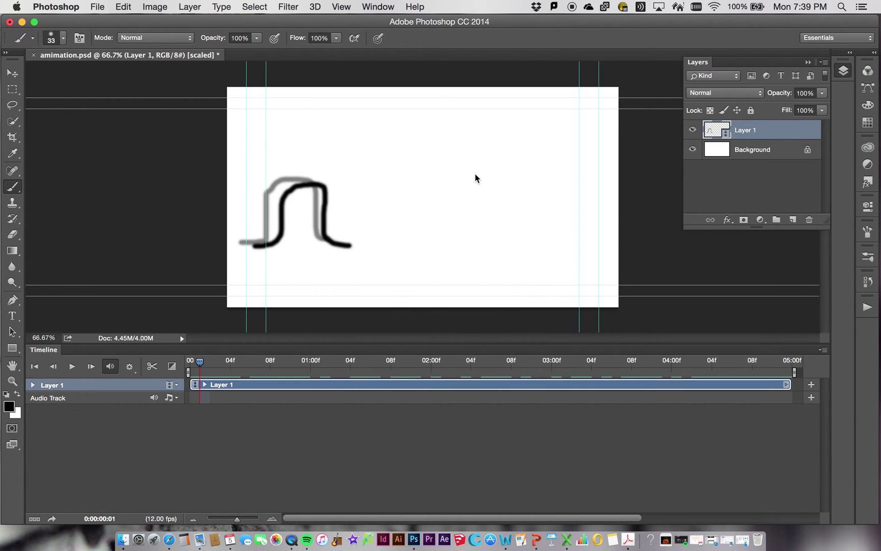
{"action": "mouse_move", "coordinate": [199, 359]}
{"action": "left_mouse_down"}
{"action": "mouse_move", "coordinate": [180, 360]}
{"action": "mouse_move", "coordinate": [201, 363]}
{"action": "left_mouse_up"}
Advance to timecode 0:00:00:02 and paint the arch-shaped line slightly further right than its onion-skin ghost
{"action": "left_click", "coordinate": [90, 366]}
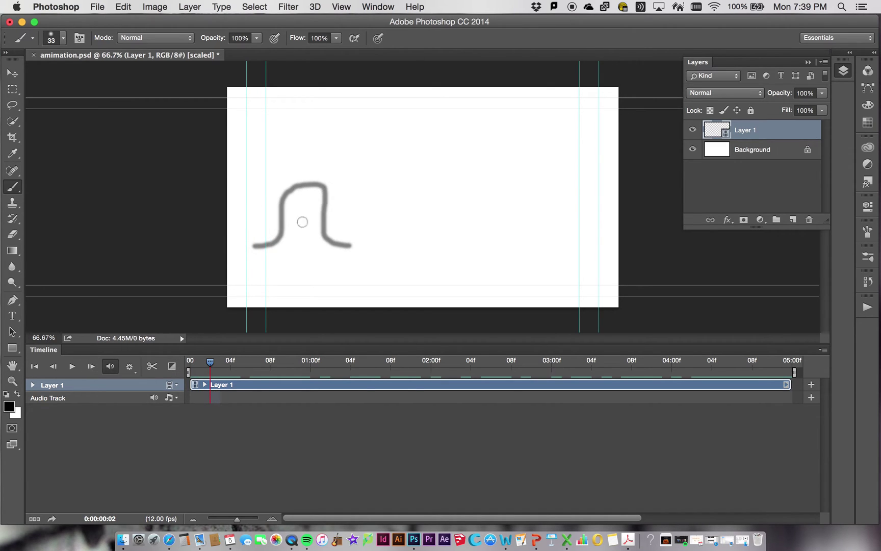
{"action": "left_click_drag", "start_coordinate": [276, 246], "coordinate": [290, 212]}
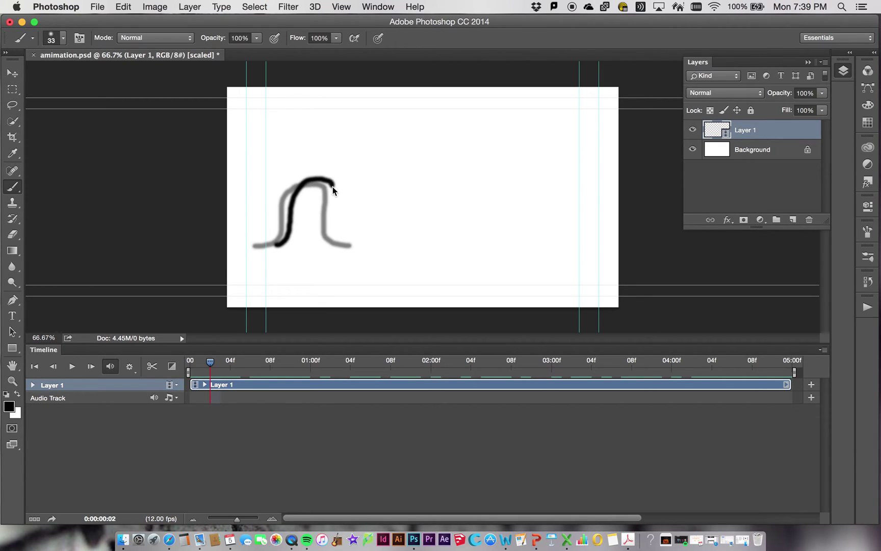
{"action": "left_click_drag", "start_coordinate": [339, 239], "coordinate": [362, 245]}
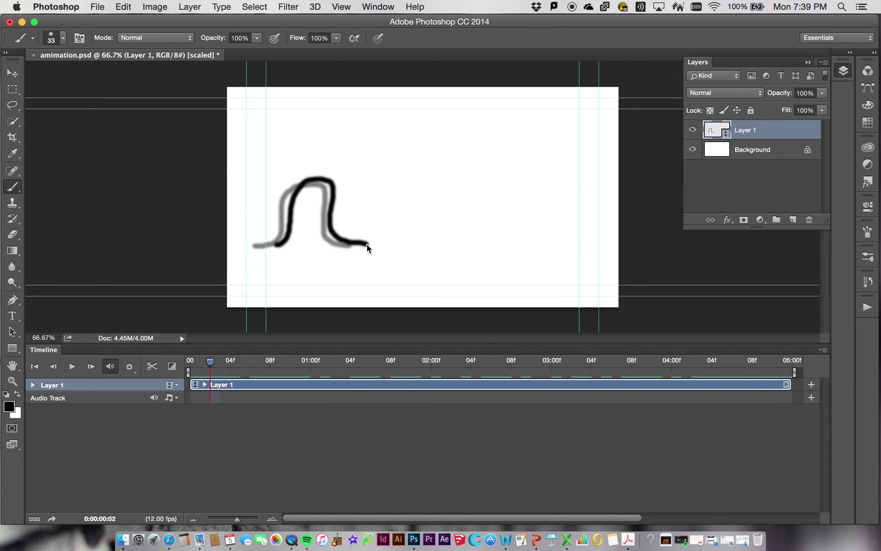
Paint the arch in frames 0:00:00:03 and 0:00:00:04, shifting it a little further right each time
{"action": "key", "text": "Right"}
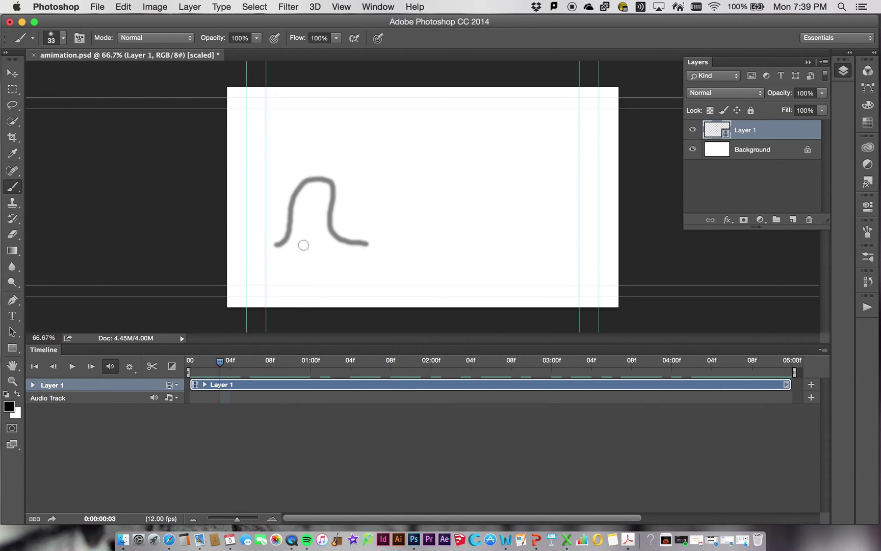
{"action": "left_click_drag", "start_coordinate": [299, 234], "coordinate": [308, 200]}
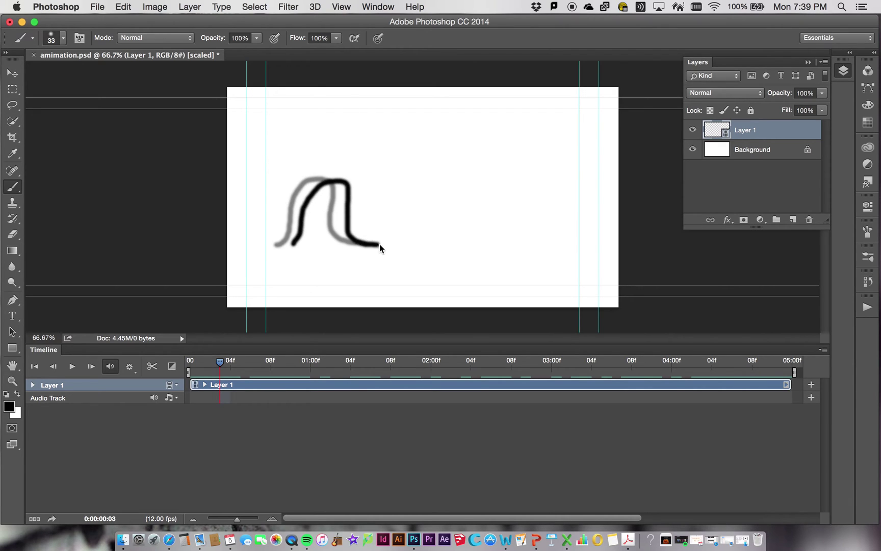
{"action": "key", "text": "Right"}
{"action": "left_click_drag", "start_coordinate": [303, 244], "coordinate": [336, 185]}
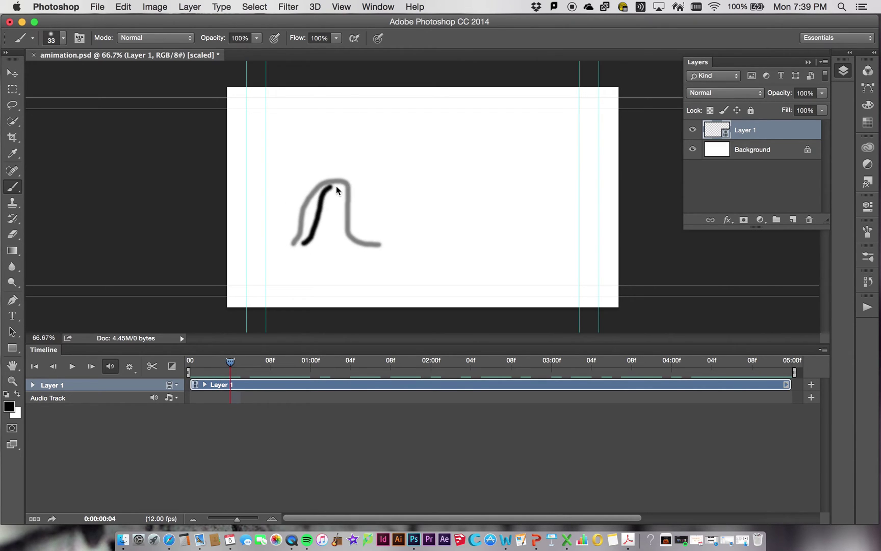
Paint frames 0:00:00:05 and 0:00:00:06, moving the arch right and making it gradually taller with a flat trailing foot
{"action": "key", "text": "Right"}
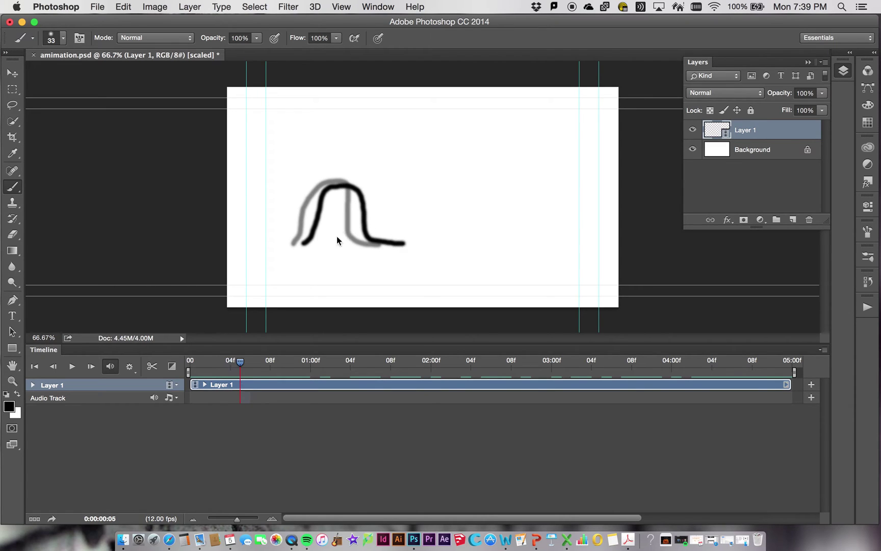
{"action": "mouse_move", "coordinate": [318, 236]}
{"action": "left_mouse_down"}
{"action": "mouse_move", "coordinate": [341, 195]}
{"action": "mouse_move", "coordinate": [369, 177]}
{"action": "left_mouse_up"}
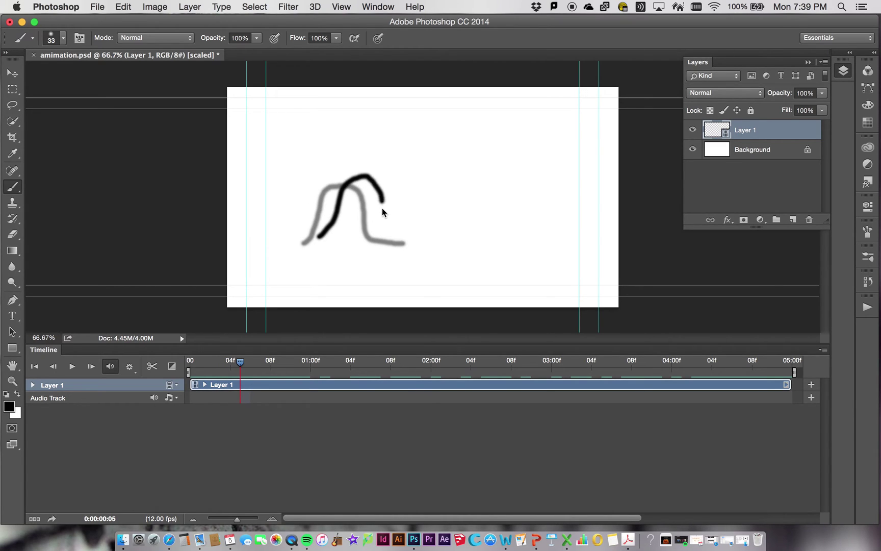
{"action": "key", "text": "Right"}
{"action": "mouse_move", "coordinate": [333, 237]}
{"action": "left_mouse_down"}
{"action": "mouse_move", "coordinate": [347, 210]}
{"action": "mouse_move", "coordinate": [348, 177]}
{"action": "left_mouse_up"}
{"action": "mouse_move", "coordinate": [397, 215]}
{"action": "left_mouse_down"}
{"action": "mouse_move", "coordinate": [405, 239]}
{"action": "mouse_move", "coordinate": [441, 241]}
{"action": "left_mouse_up"}
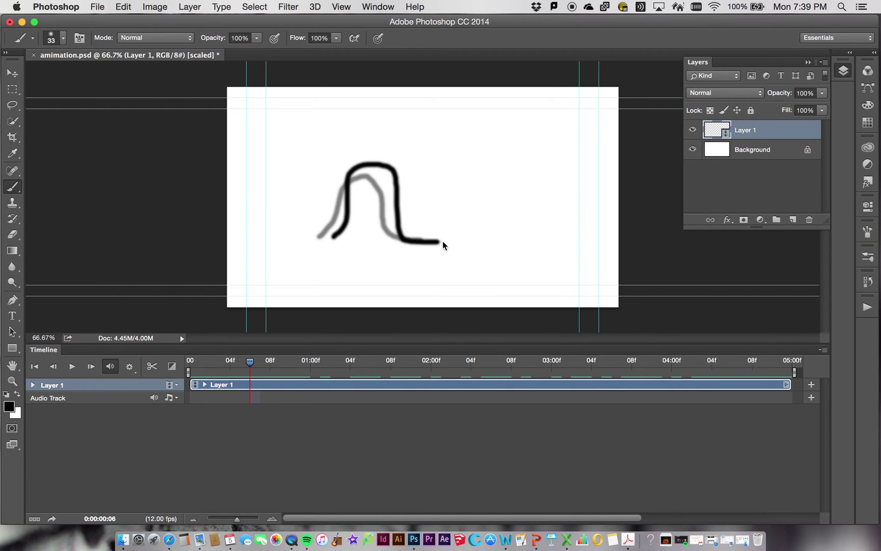
Paint frames 0:00:00:07 and 0:00:00:08 with the arch further right and its flat right foot stretched longer, adding a slight ripple
{"action": "key", "text": "Right"}
{"action": "mouse_move", "coordinate": [356, 237]}
{"action": "left_mouse_down"}
{"action": "mouse_move", "coordinate": [366, 184]}
{"action": "mouse_move", "coordinate": [380, 164]}
{"action": "mouse_move", "coordinate": [403, 164]}
{"action": "mouse_move", "coordinate": [423, 230]}
{"action": "mouse_move", "coordinate": [481, 234]}
{"action": "mouse_move", "coordinate": [379, 217]}
{"action": "mouse_move", "coordinate": [380, 192]}
{"action": "left_mouse_up"}
{"action": "key", "text": "Right"}
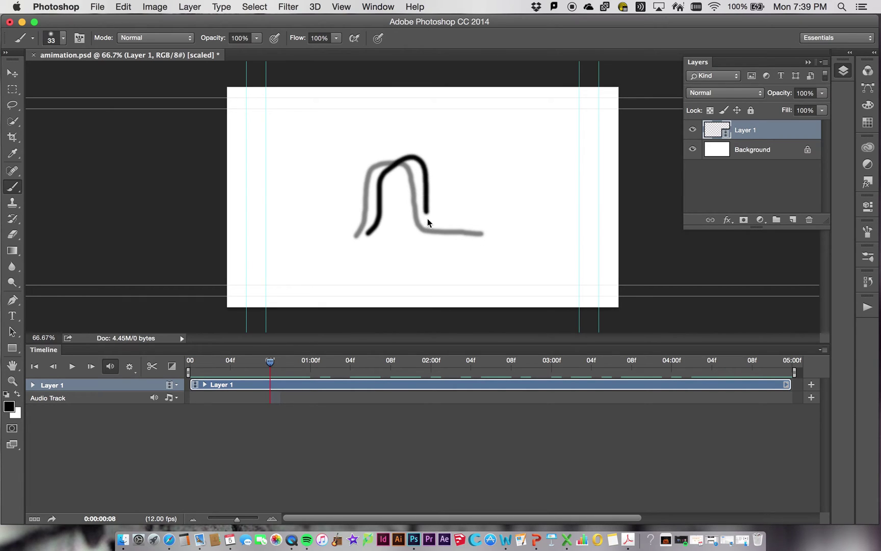
{"action": "left_click_drag", "start_coordinate": [482, 227], "coordinate": [515, 230]}
Paint frames 0:00:00:09 and 0:00:00:10, moving the arch right and forming a small bump in its long right foot
{"action": "key", "text": "Right"}
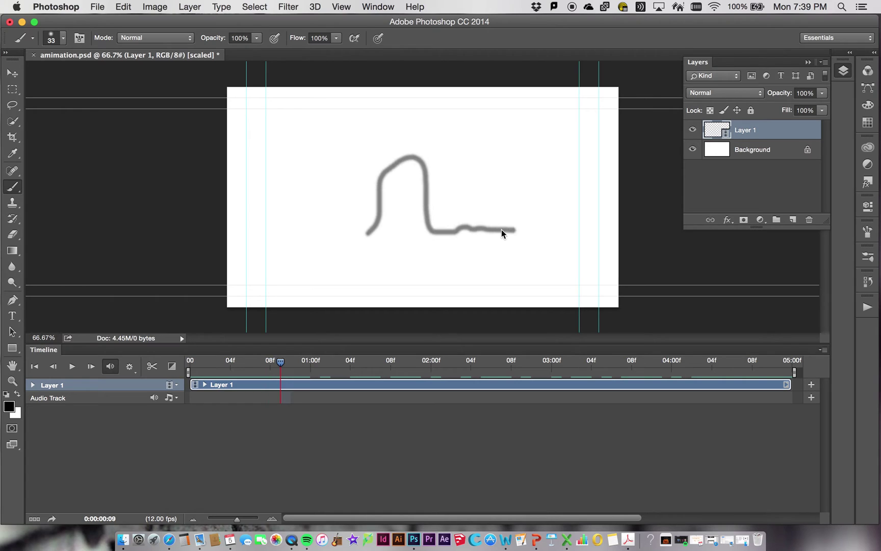
{"action": "mouse_move", "coordinate": [383, 232]}
{"action": "left_mouse_down"}
{"action": "mouse_move", "coordinate": [413, 172]}
{"action": "mouse_move", "coordinate": [442, 164]}
{"action": "left_mouse_up"}
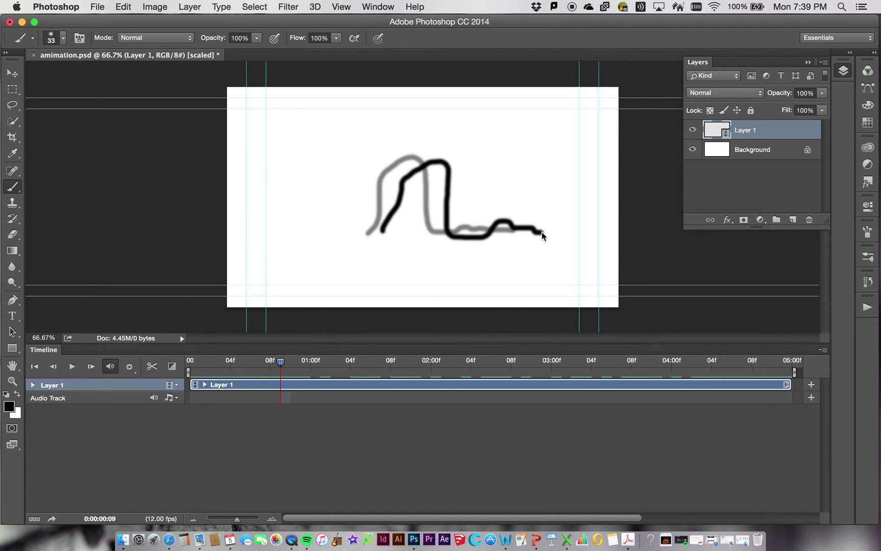
{"action": "key", "text": "Right"}
{"action": "mouse_move", "coordinate": [398, 225]}
{"action": "left_mouse_down"}
{"action": "mouse_move", "coordinate": [419, 162]}
{"action": "mouse_move", "coordinate": [443, 154]}
{"action": "mouse_move", "coordinate": [464, 238]}
{"action": "left_mouse_up"}
{"action": "left_click_drag", "start_coordinate": [543, 234], "coordinate": [576, 233]}
Paint frames 0:00:00:11 and 0:00:01:00, growing the bump into a second hump that squeezes toward the canvas's right guide
{"action": "key", "text": "Right"}
{"action": "mouse_move", "coordinate": [415, 229]}
{"action": "left_mouse_down"}
{"action": "mouse_move", "coordinate": [436, 189]}
{"action": "mouse_move", "coordinate": [472, 162]}
{"action": "mouse_move", "coordinate": [471, 225]}
{"action": "mouse_move", "coordinate": [509, 237]}
{"action": "mouse_move", "coordinate": [574, 231]}
{"action": "left_mouse_up"}
{"action": "key", "text": "Right"}
{"action": "mouse_move", "coordinate": [435, 236]}
{"action": "left_mouse_down"}
{"action": "mouse_move", "coordinate": [458, 208]}
{"action": "mouse_move", "coordinate": [461, 170]}
{"action": "mouse_move", "coordinate": [477, 147]}
{"action": "mouse_move", "coordinate": [495, 155]}
{"action": "mouse_move", "coordinate": [501, 231]}
{"action": "left_mouse_up"}
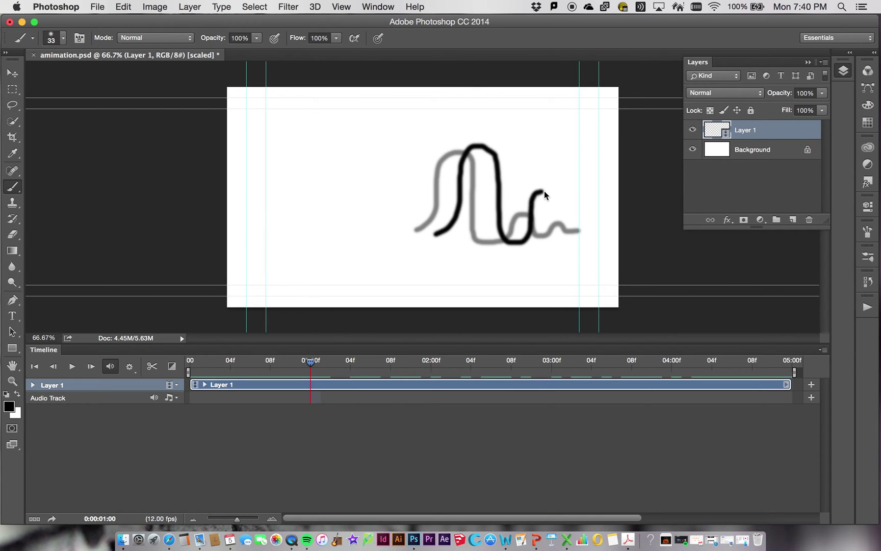
{"action": "left_click_drag", "start_coordinate": [569, 230], "coordinate": [577, 221]}
Paint frames 0:00:01:01 to 0:00:01:03 as a two-humped line increasingly compressed against the canvas's right guide
{"action": "key", "text": "Right"}
{"action": "mouse_move", "coordinate": [454, 237]}
{"action": "left_mouse_down"}
{"action": "mouse_move", "coordinate": [490, 149]}
{"action": "mouse_move", "coordinate": [508, 147]}
{"action": "mouse_move", "coordinate": [517, 244]}
{"action": "mouse_move", "coordinate": [534, 243]}
{"action": "mouse_move", "coordinate": [549, 170]}
{"action": "left_mouse_up"}
{"action": "left_click_drag", "start_coordinate": [563, 220], "coordinate": [572, 235]}
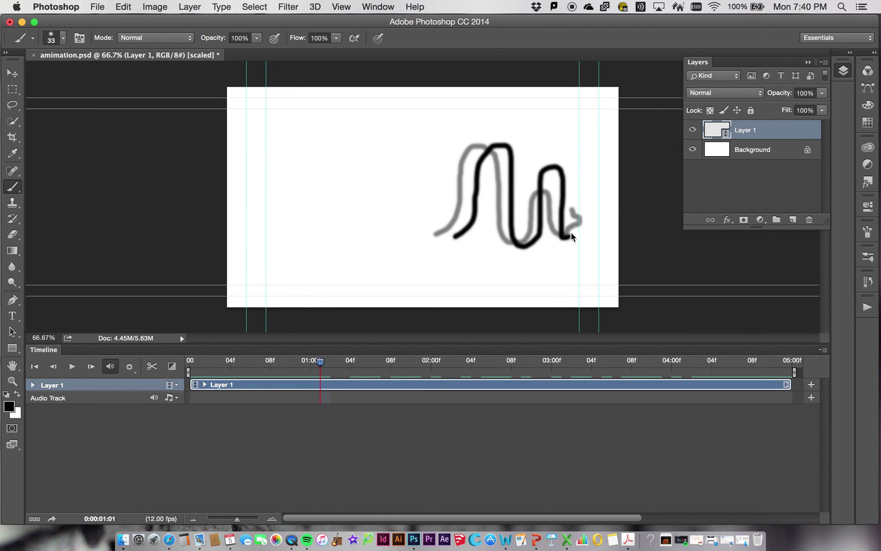
{"action": "key", "text": "Right"}
{"action": "left_click_drag", "start_coordinate": [481, 237], "coordinate": [513, 158]}
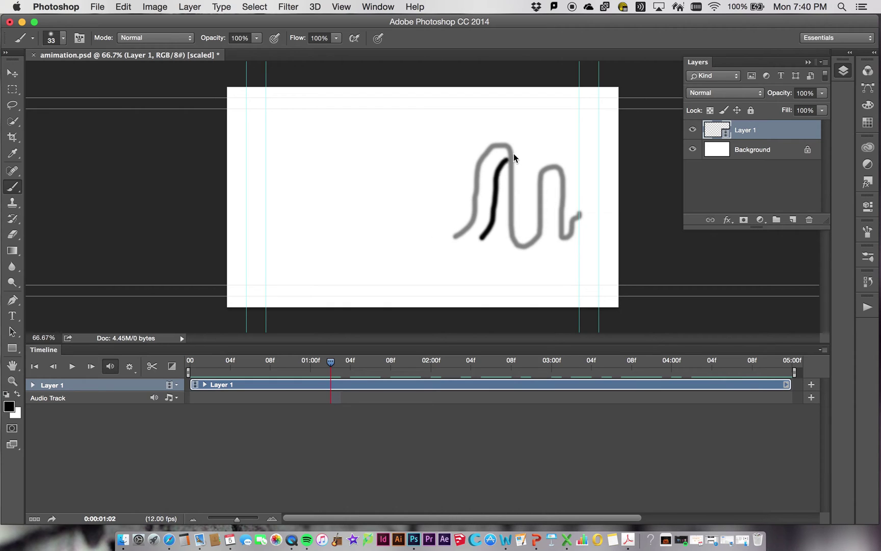
{"action": "left_click_drag", "start_coordinate": [529, 194], "coordinate": [535, 243]}
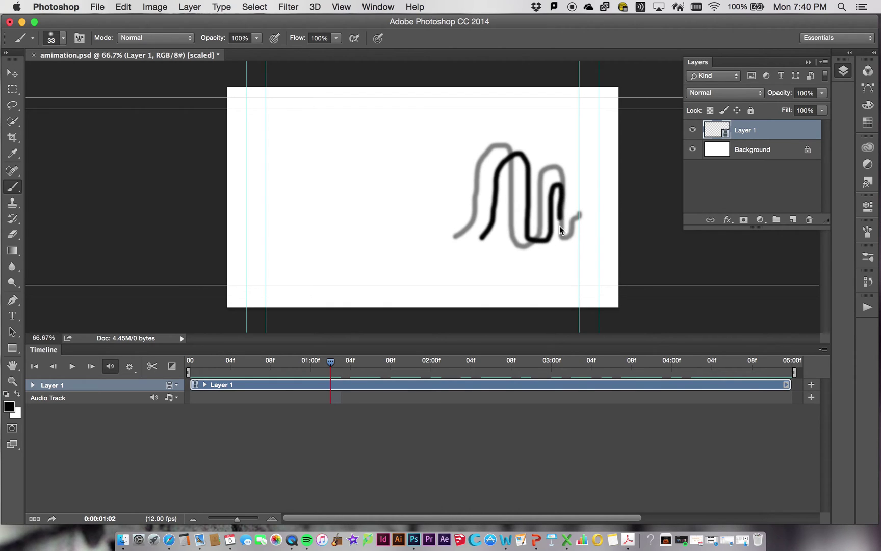
{"action": "key", "text": "Right"}
{"action": "mouse_move", "coordinate": [505, 239]}
{"action": "left_mouse_down"}
{"action": "mouse_move", "coordinate": [531, 168]}
{"action": "mouse_move", "coordinate": [546, 184]}
{"action": "mouse_move", "coordinate": [551, 248]}
{"action": "mouse_move", "coordinate": [561, 190]}
{"action": "mouse_move", "coordinate": [568, 224]}
{"action": "mouse_move", "coordinate": [575, 215]}
{"action": "left_mouse_up"}
Play the animation from the first frame twice to check the motion drawn so far
{"action": "left_click_drag", "start_coordinate": [340, 362], "coordinate": [175, 360]}
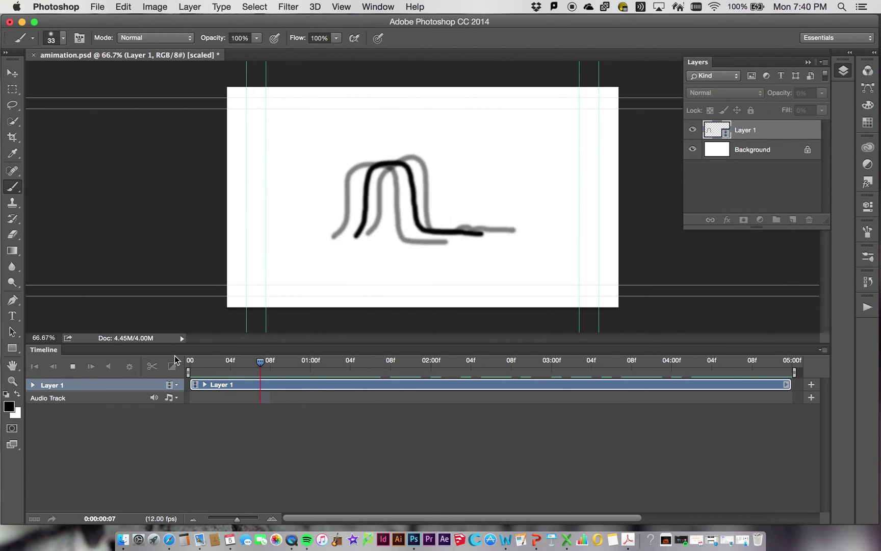
{"action": "key", "text": "space"}
{"action": "left_click_drag", "start_coordinate": [381, 362], "coordinate": [158, 345]}
{"action": "key", "text": "space"}
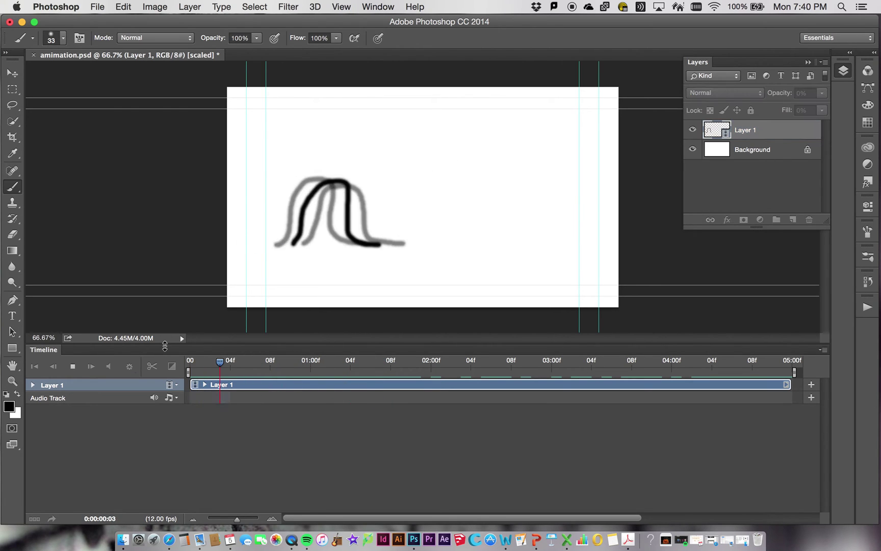
{"action": "key", "text": "space"}
Move to timecode 0:00:01:04 and paint tightly squeezed two-humped lines near the right guide in that frame and the following one
{"action": "mouse_move", "coordinate": [340, 368]}
{"action": "left_mouse_down"}
{"action": "mouse_move", "coordinate": [412, 365]}
{"action": "mouse_move", "coordinate": [319, 362]}
{"action": "mouse_move", "coordinate": [346, 360]}
{"action": "left_mouse_up"}
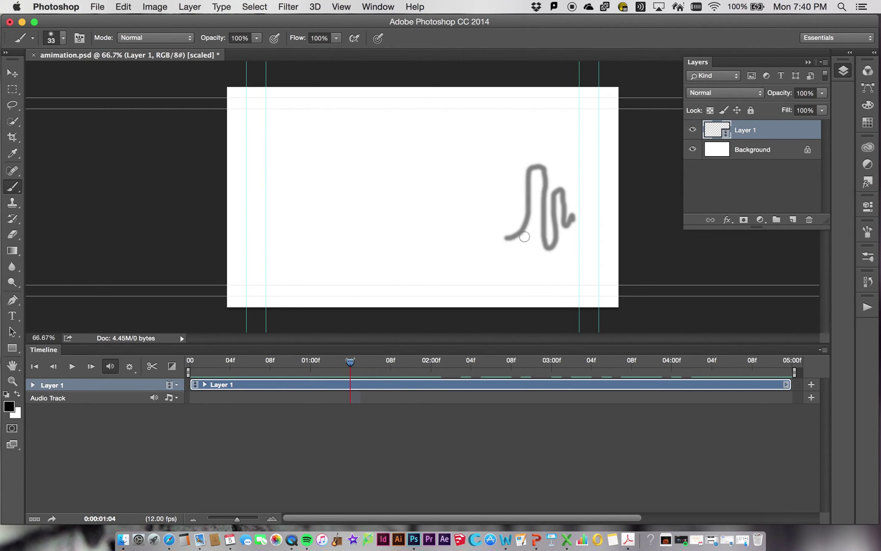
{"action": "mouse_move", "coordinate": [528, 235]}
{"action": "left_mouse_down"}
{"action": "mouse_move", "coordinate": [538, 173]}
{"action": "mouse_move", "coordinate": [554, 177]}
{"action": "mouse_move", "coordinate": [551, 248]}
{"action": "mouse_move", "coordinate": [561, 175]}
{"action": "mouse_move", "coordinate": [564, 234]}
{"action": "mouse_move", "coordinate": [568, 227]}
{"action": "mouse_move", "coordinate": [563, 173]}
{"action": "mouse_move", "coordinate": [553, 241]}
{"action": "mouse_move", "coordinate": [546, 174]}
{"action": "mouse_move", "coordinate": [524, 197]}
{"action": "left_mouse_up"}
{"action": "key", "text": "Right"}
{"action": "left_click_drag", "start_coordinate": [513, 236], "coordinate": [511, 233]}
Paint frames 0:00:01:06 and 0:00:01:07 with the two-humped line anchored near the right guide and stretching back toward the left
{"action": "key", "text": "Right"}
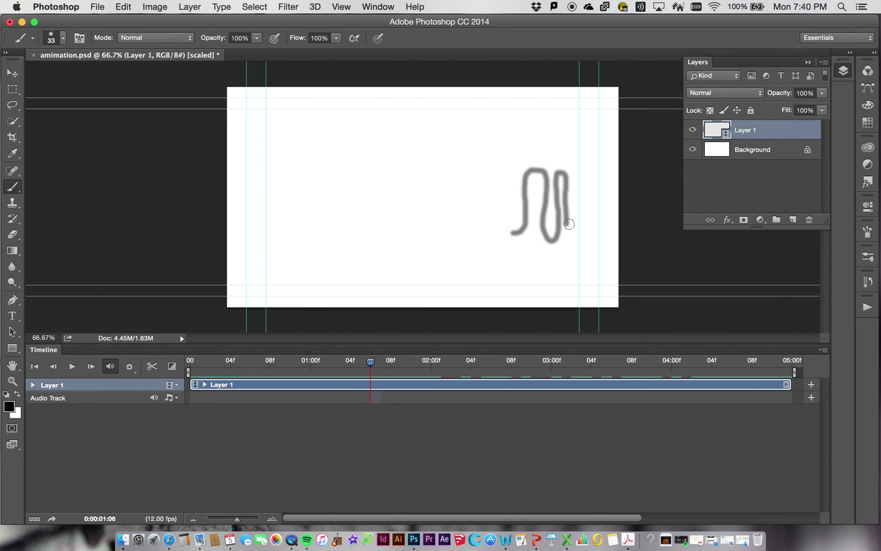
{"action": "mouse_move", "coordinate": [568, 223]}
{"action": "left_mouse_down"}
{"action": "mouse_move", "coordinate": [566, 176]}
{"action": "mouse_move", "coordinate": [555, 169]}
{"action": "mouse_move", "coordinate": [545, 236]}
{"action": "mouse_move", "coordinate": [524, 183]}
{"action": "mouse_move", "coordinate": [508, 187]}
{"action": "mouse_move", "coordinate": [499, 226]}
{"action": "mouse_move", "coordinate": [474, 234]}
{"action": "left_mouse_up"}
{"action": "key", "text": "Right"}
{"action": "mouse_move", "coordinate": [569, 223]}
{"action": "left_mouse_down"}
{"action": "mouse_move", "coordinate": [555, 185]}
{"action": "mouse_move", "coordinate": [545, 188]}
{"action": "mouse_move", "coordinate": [545, 220]}
{"action": "mouse_move", "coordinate": [531, 231]}
{"action": "mouse_move", "coordinate": [520, 208]}
{"action": "left_mouse_up"}
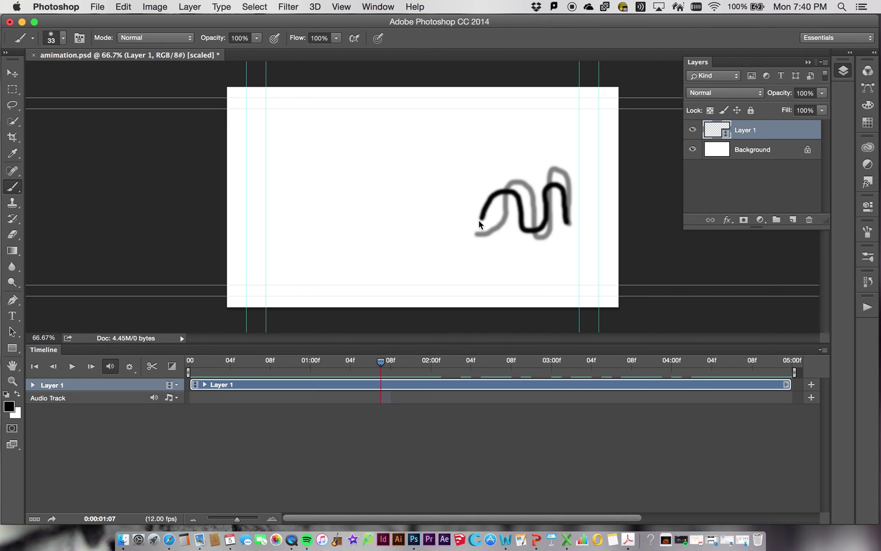
Return to the first frame, play the whole animation, and scrub back through the drawn frames to review it
{"action": "mouse_move", "coordinate": [381, 361]}
{"action": "left_mouse_down"}
{"action": "mouse_move", "coordinate": [386, 345]}
{"action": "mouse_move", "coordinate": [190, 360]}
{"action": "left_mouse_up"}
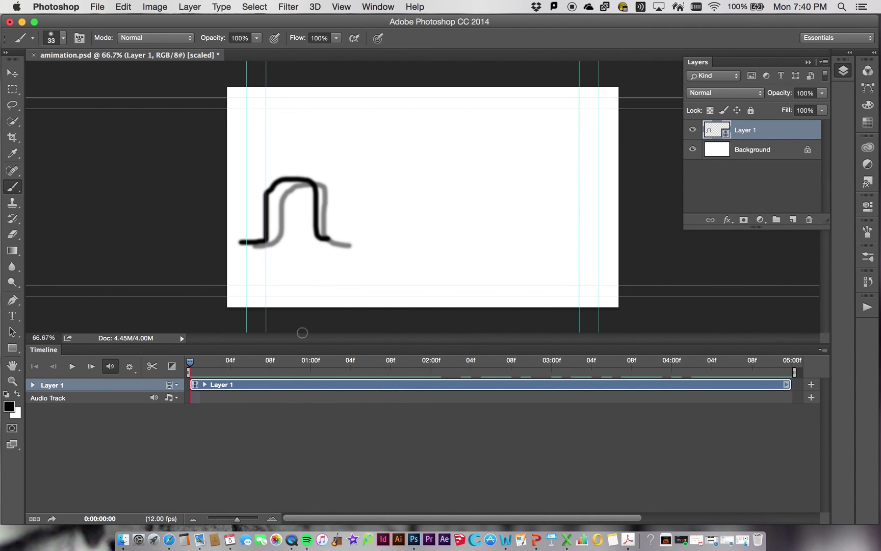
{"action": "key", "text": "space"}
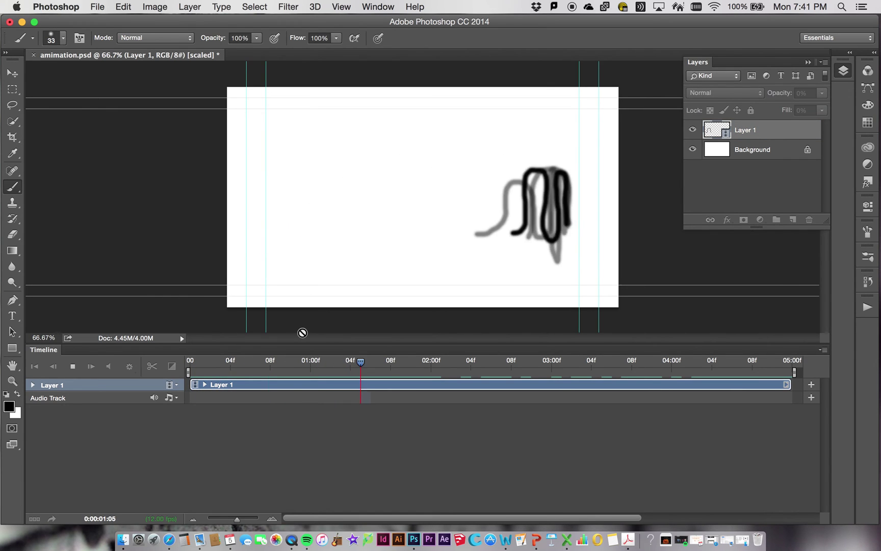
{"action": "key", "text": "space"}
{"action": "left_click_drag", "start_coordinate": [420, 363], "coordinate": [302, 338]}
Save the Photoshop document with Maximize Compatibility turned on
{"action": "key", "text": "super+s"}
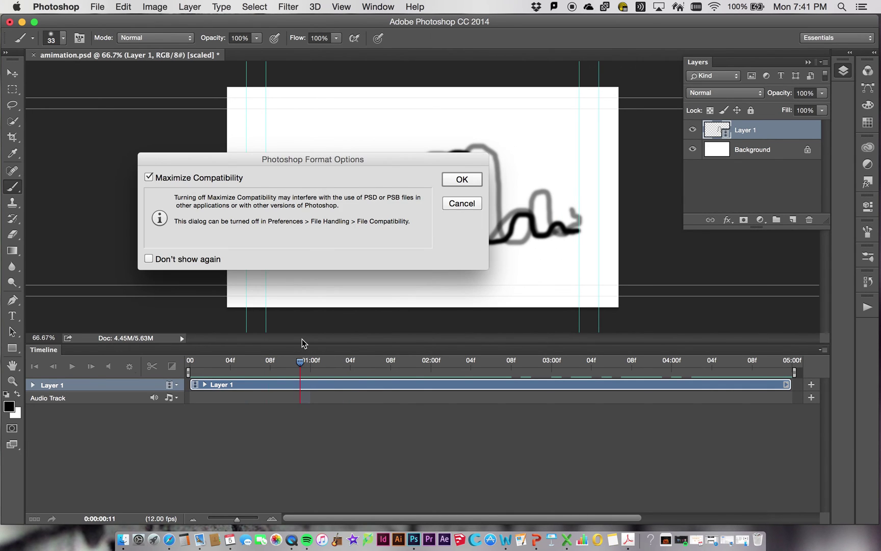
{"action": "left_click", "coordinate": [463, 180]}
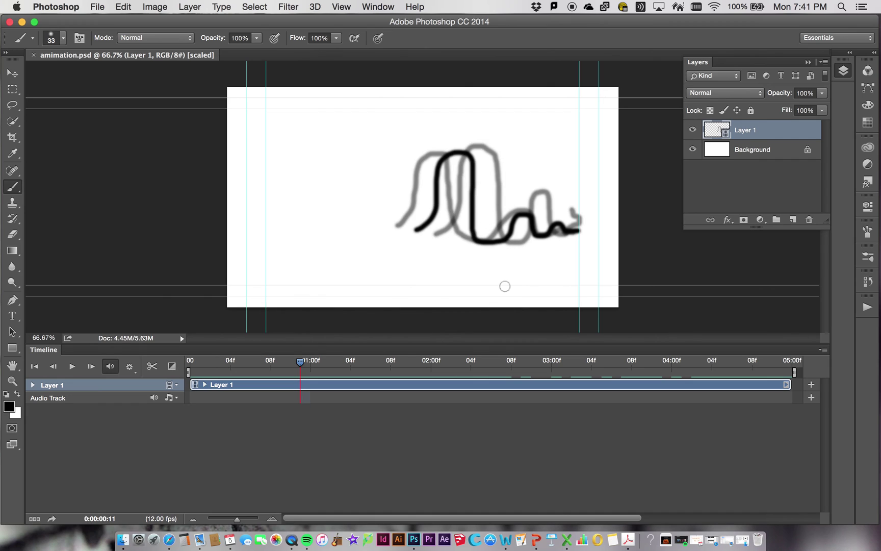
Shorten the timeline work area to end at the 02:00f mark and move the playhead there
{"action": "left_click_drag", "start_coordinate": [301, 361], "coordinate": [311, 335]}
{"action": "mouse_move", "coordinate": [782, 372]}
{"action": "left_mouse_down"}
{"action": "mouse_move", "coordinate": [368, 366]}
{"action": "mouse_move", "coordinate": [433, 364]}
{"action": "left_mouse_up"}
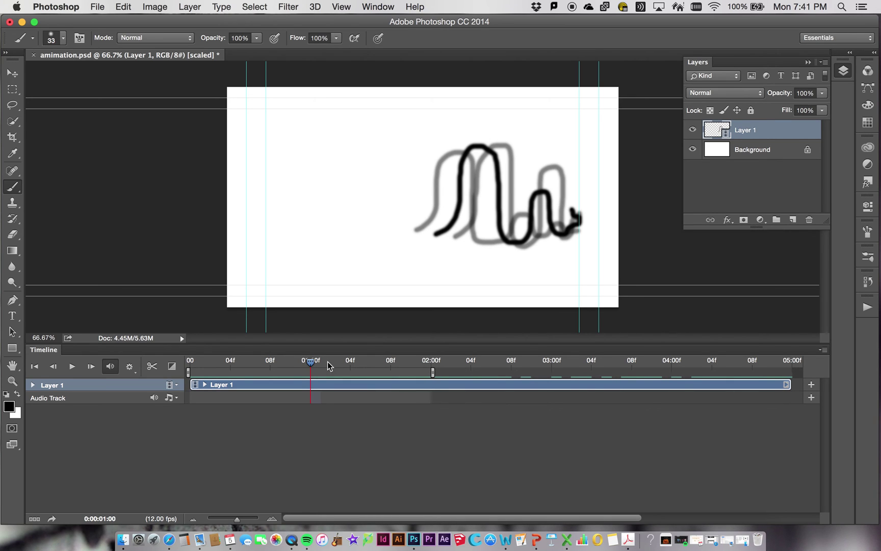
{"action": "mouse_move", "coordinate": [313, 363]}
{"action": "left_mouse_down"}
{"action": "mouse_move", "coordinate": [432, 370]}
{"action": "mouse_move", "coordinate": [182, 361]}
{"action": "mouse_move", "coordinate": [431, 362]}
{"action": "left_mouse_up"}
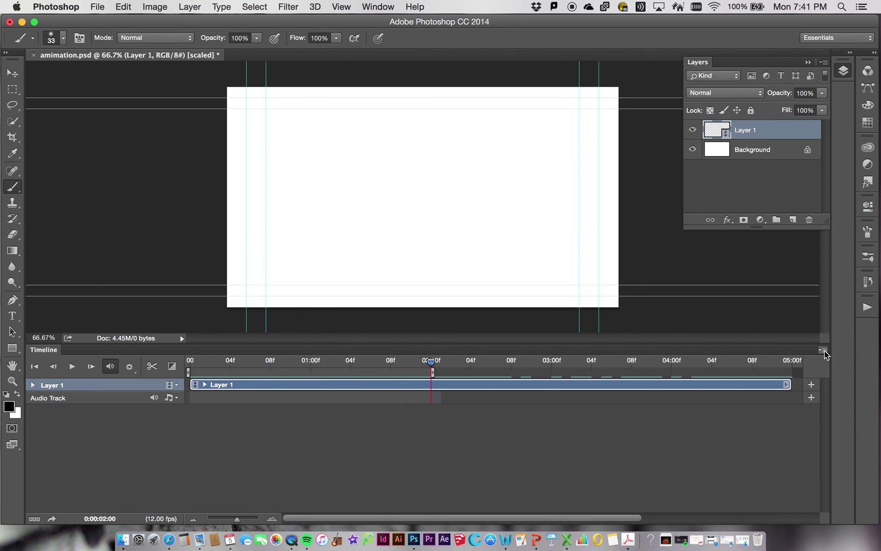
Render the work area to the Desktop as amimation.mp4 in H.264, High Quality, 1440 x 1080 at 12 fps
{"action": "left_click", "coordinate": [824, 350]}
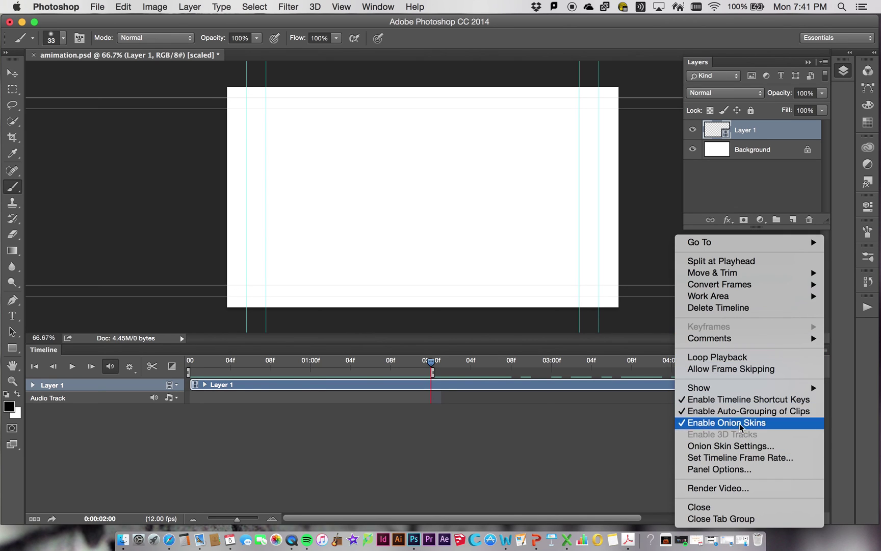
{"action": "left_click", "coordinate": [740, 491]}
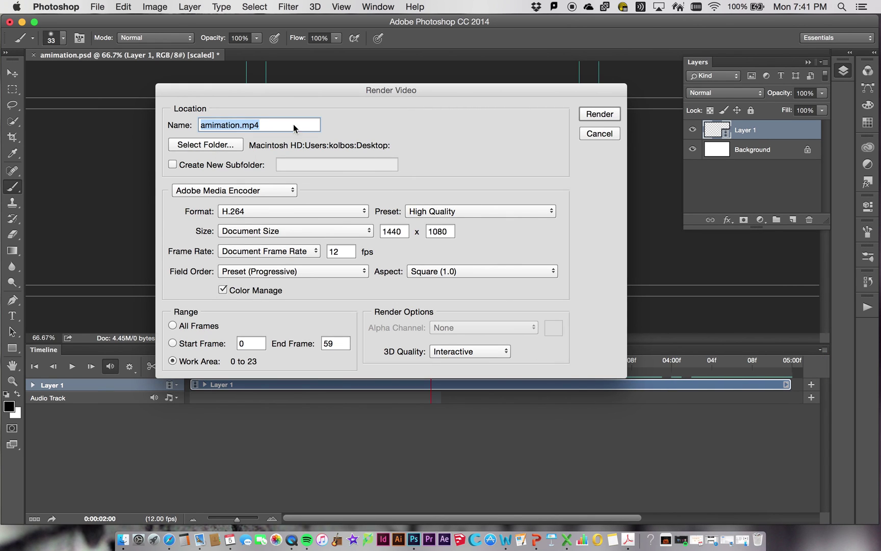
{"action": "left_click", "coordinate": [612, 116]}
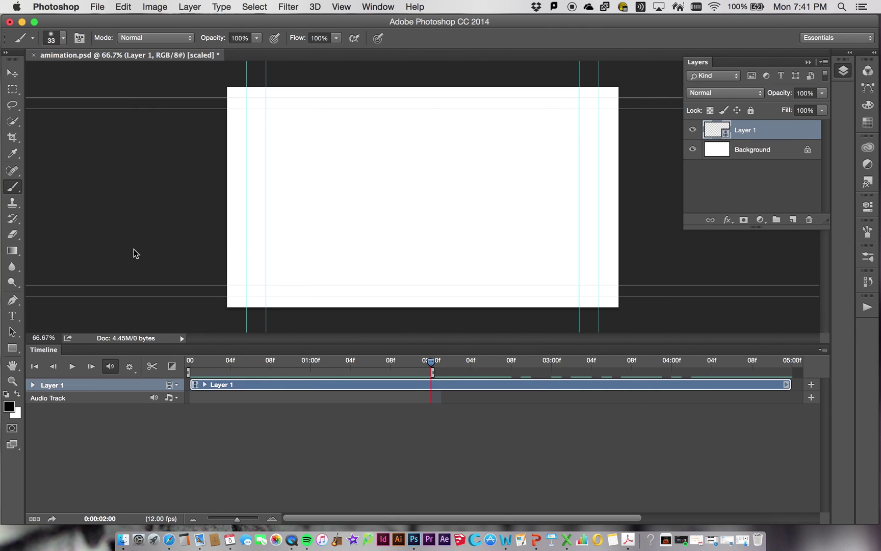
Switch to Finder, open amimation.mp4 from the Desktop in QuickTime Player, and play the rendered video twice
{"action": "left_click", "coordinate": [116, 540]}
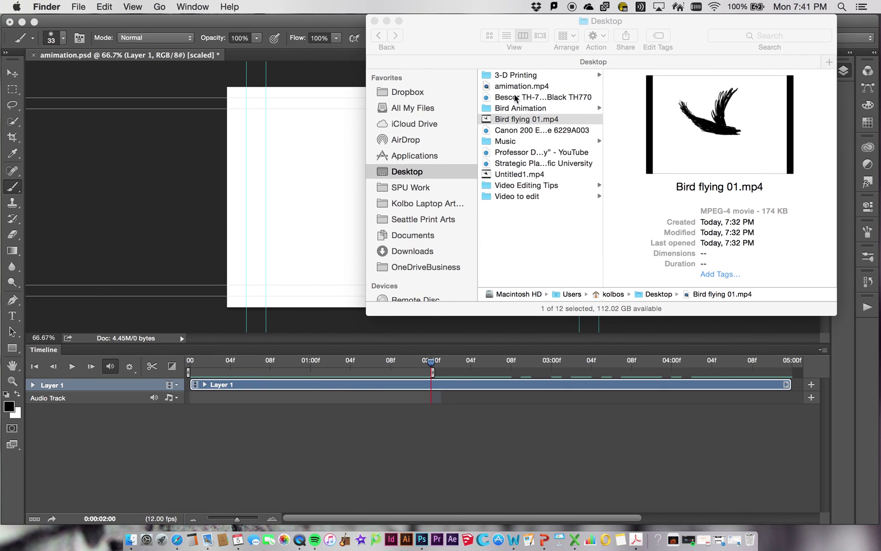
{"action": "double_click", "coordinate": [489, 87]}
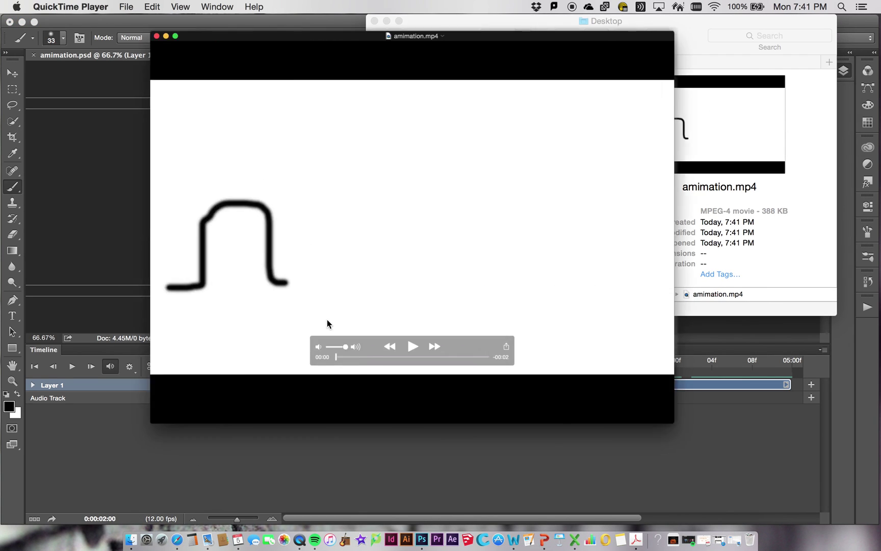
{"action": "left_click", "coordinate": [390, 429]}
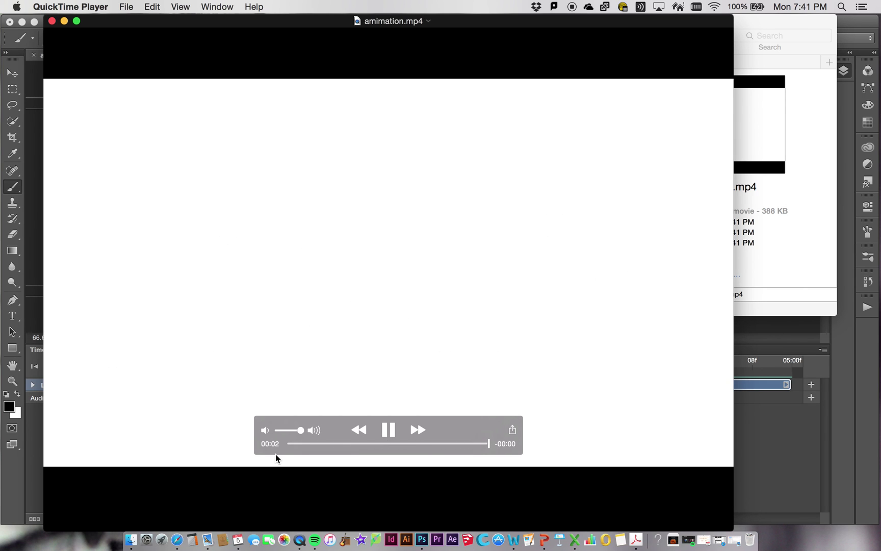
{"action": "left_click", "coordinate": [388, 429]}
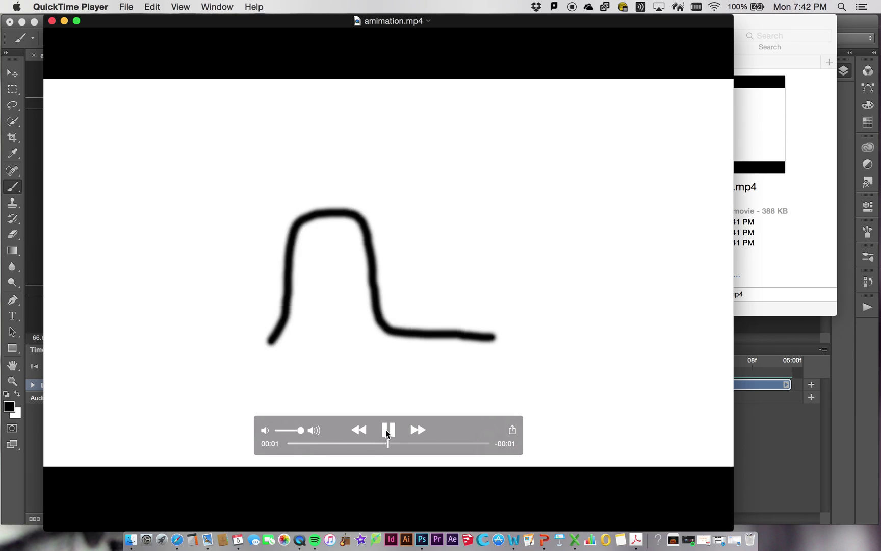